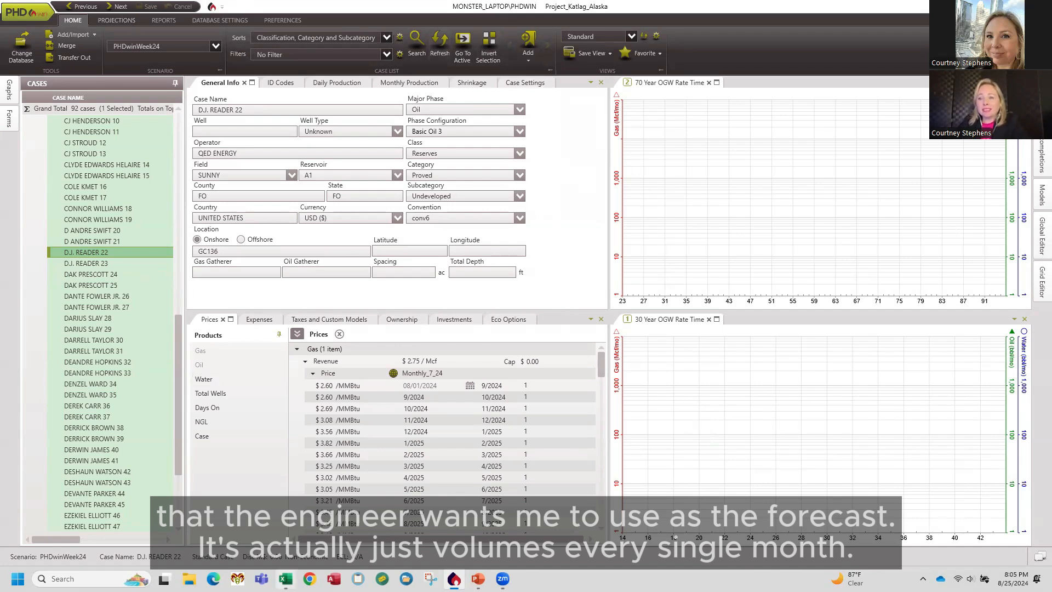
Switch to the scheduled data workbook and review the monthly oil and gas daily-rate columns.
click(285, 579)
click(657, 191)
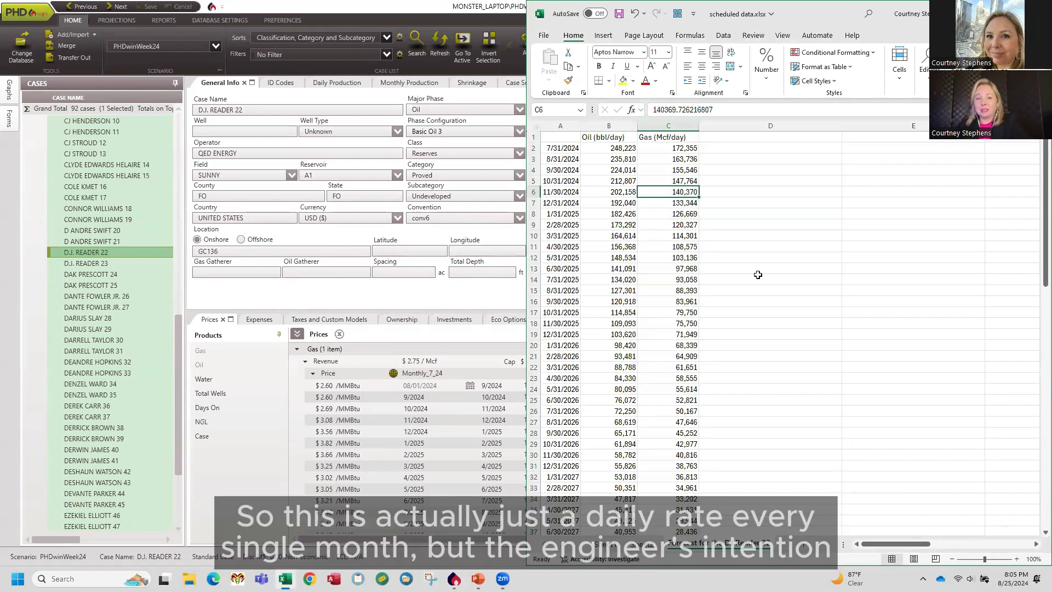
key(Up)
key(Up)
key(Up)
key(Up)
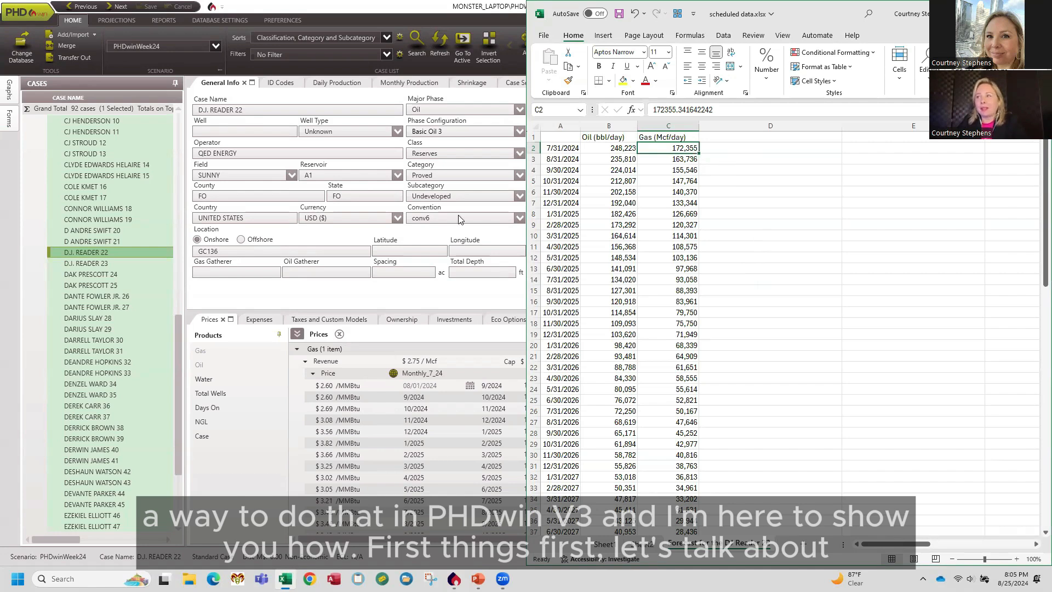
Enter 30.4 in cell D2 and copy that cell.
click(722, 149)
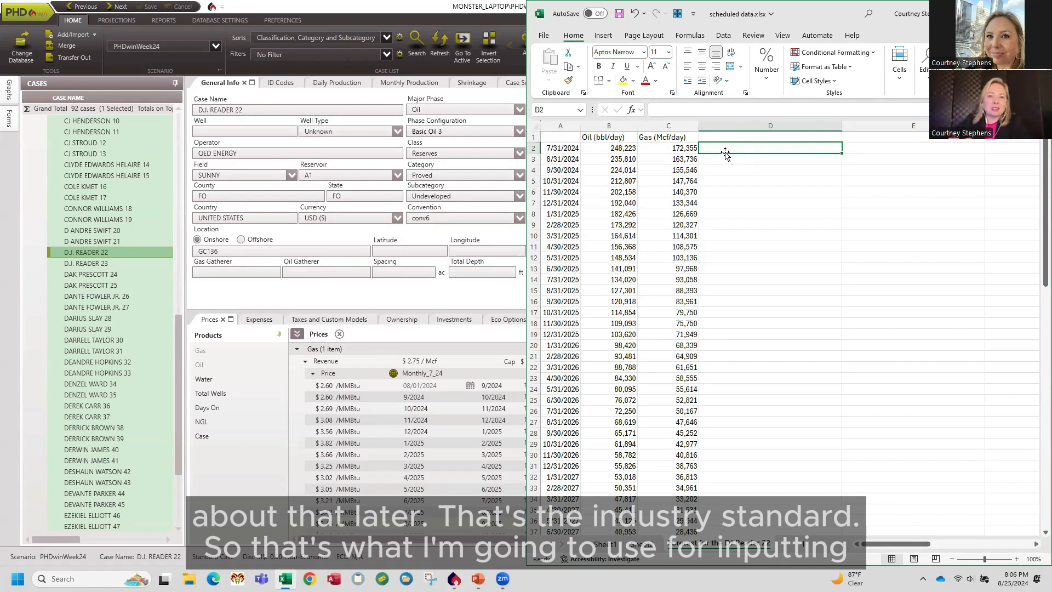
text(30.4)
key(Return)
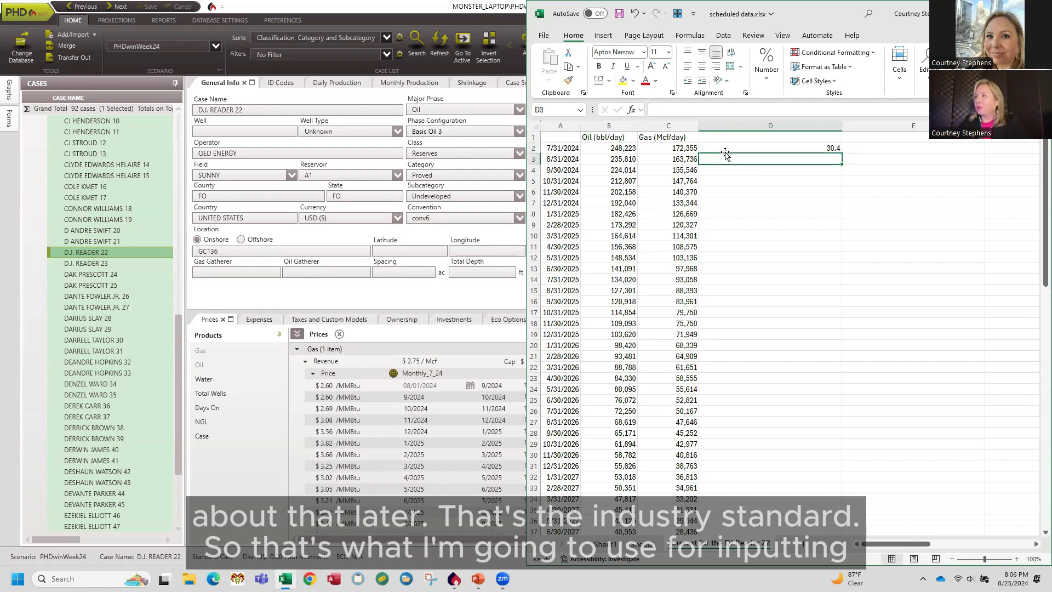
click(725, 151)
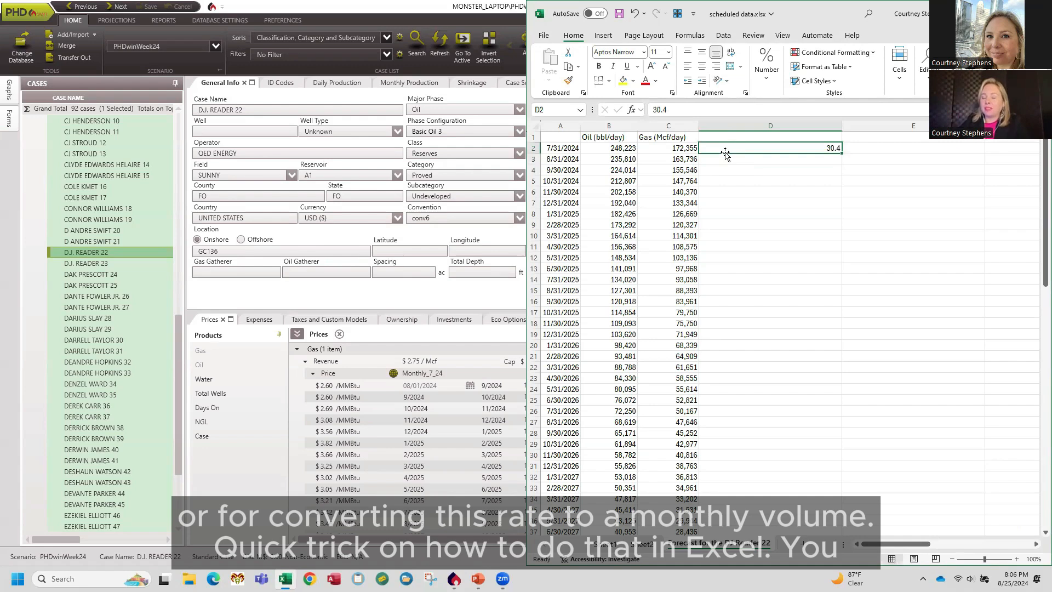
right_click(784, 149)
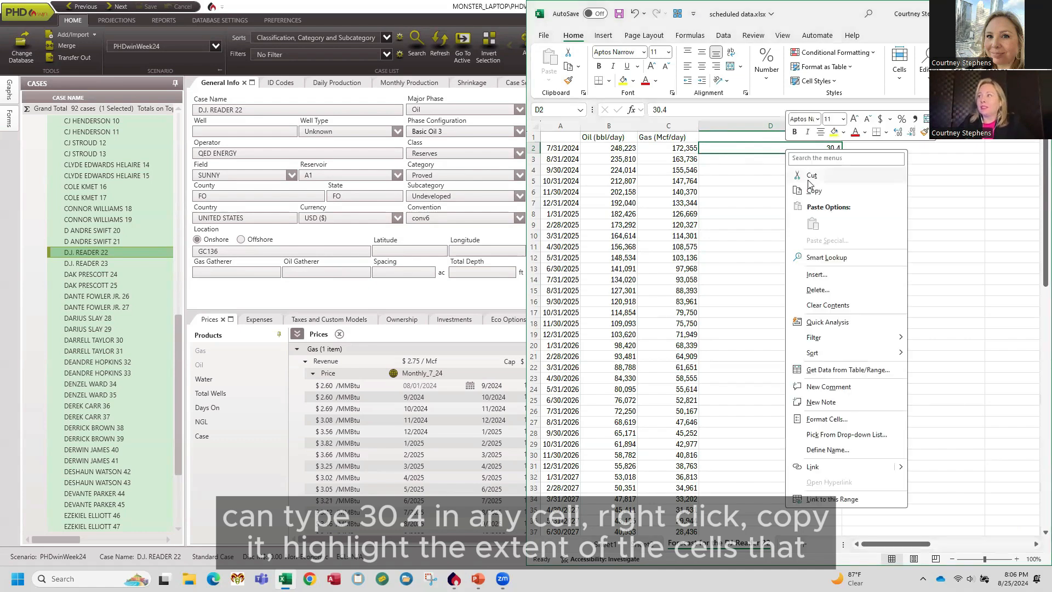
click(827, 192)
Paste-special multiply the oil and gas rate cells in columns B and C by the copied 30.4.
drag(612, 149, 663, 531)
right_click(632, 273)
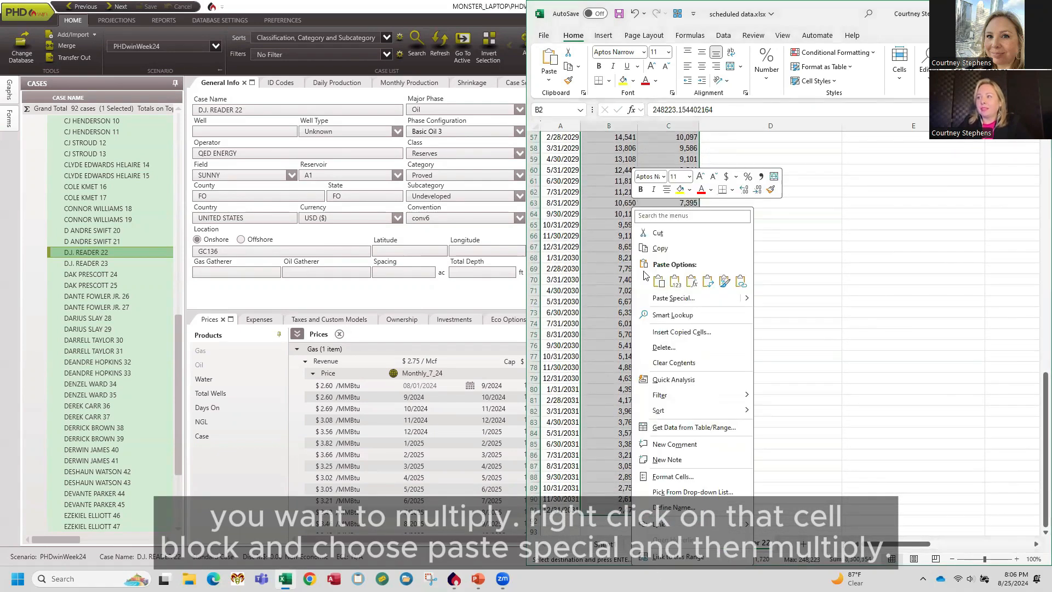
click(680, 298)
click(681, 336)
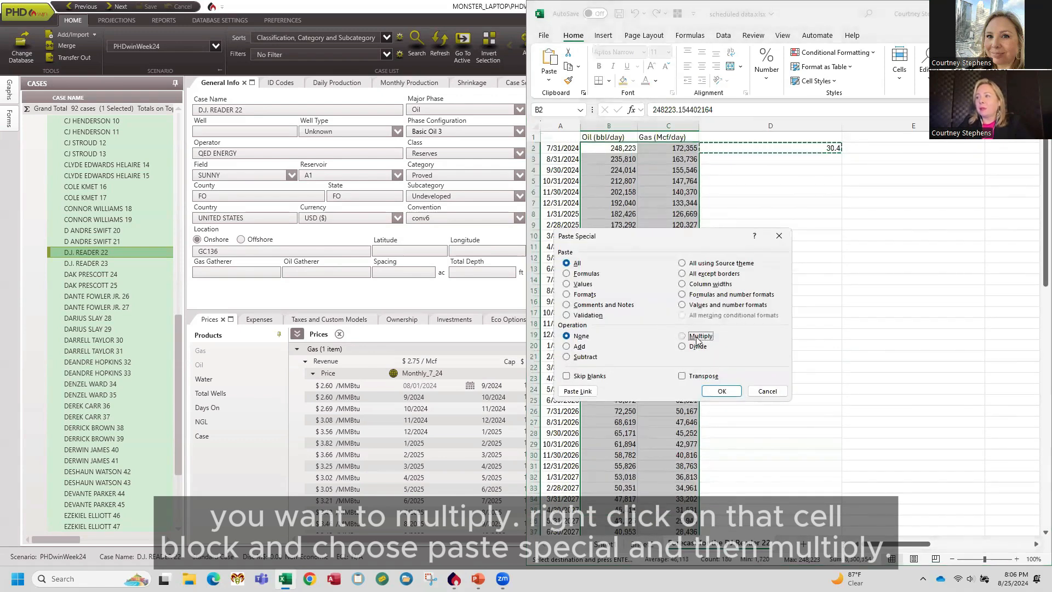
click(723, 391)
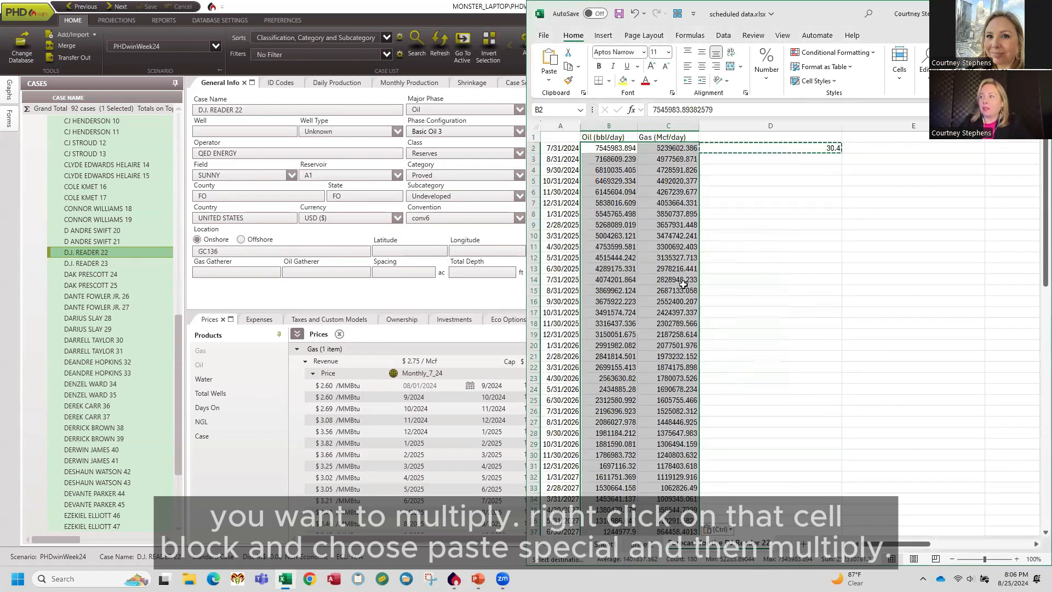
Rename the oil column header to Oil (bbl/month).
click(612, 143)
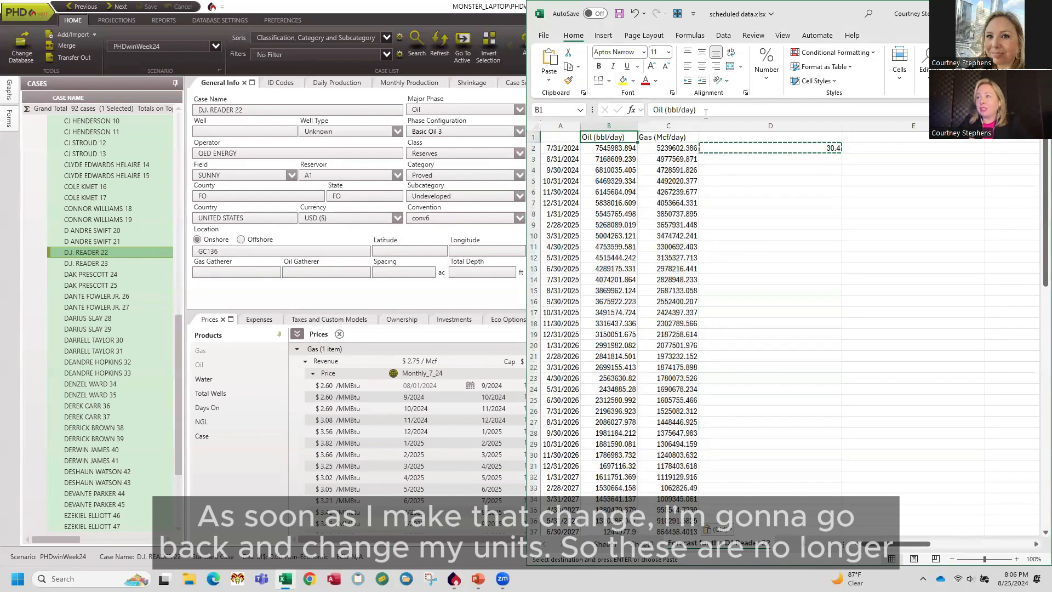
click(683, 110)
key(BackSpace)
key(BackSpace)
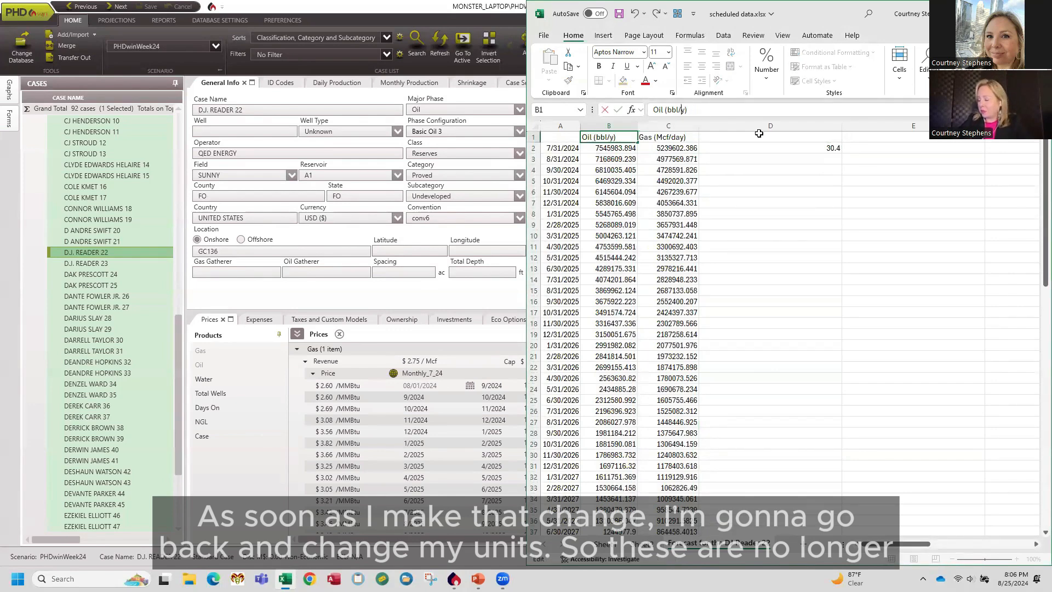
key(BackSpace)
text(month)
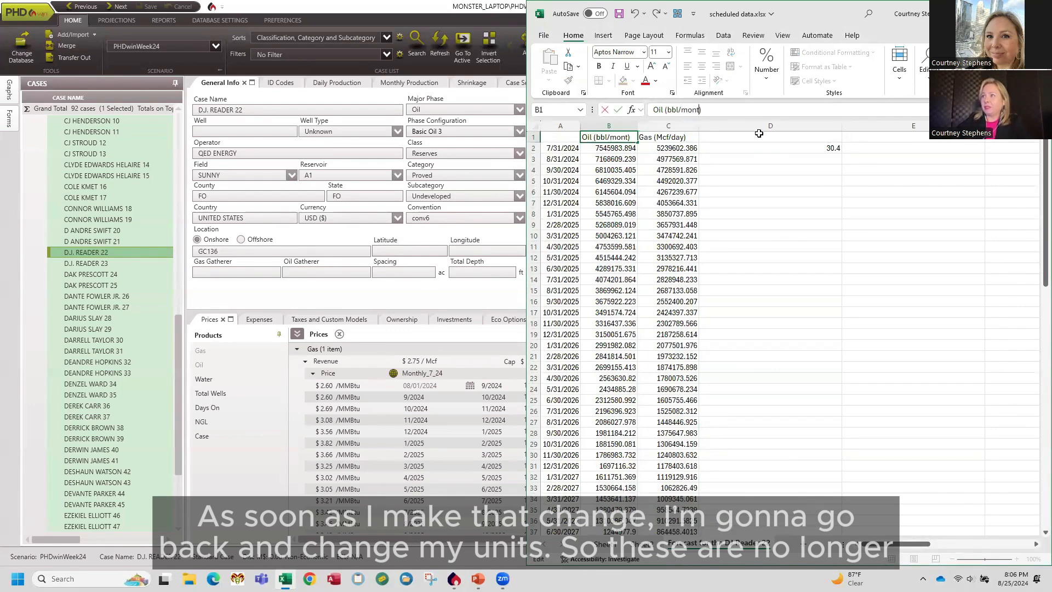
key(Return)
Rename the gas column header to Gas (Mcf/month) and clear the 30.4 helper cell.
key(Up)
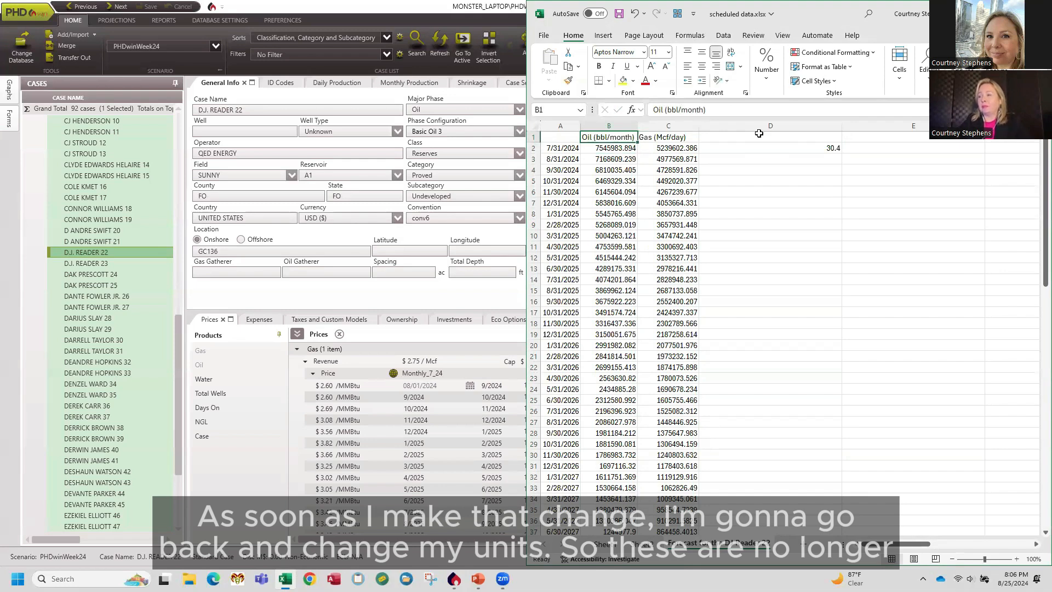
key(Right)
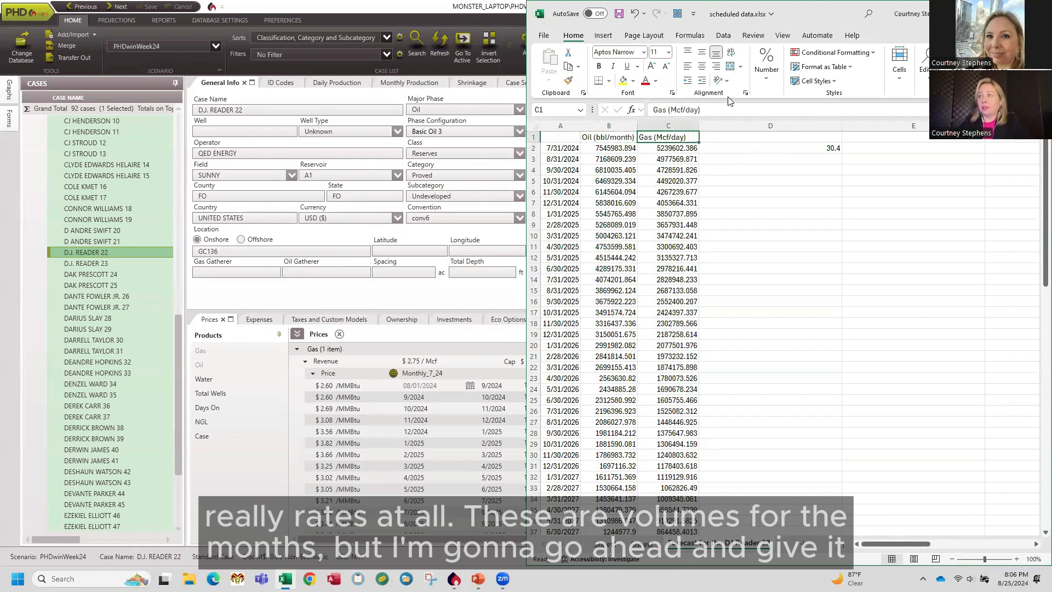
click(685, 111)
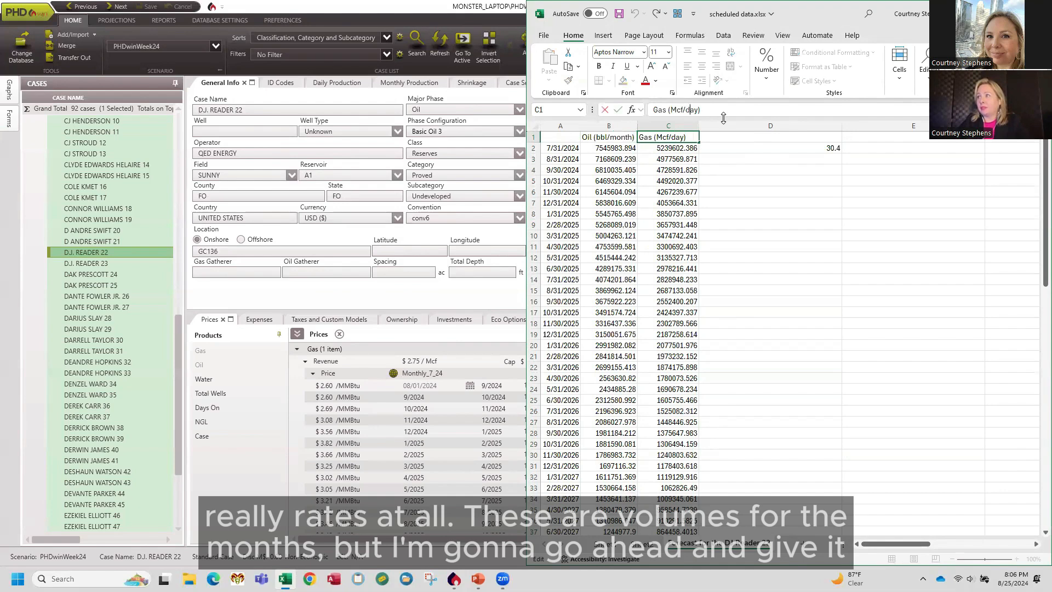
key(Delete)
key(Delete)
key(Delete)
text(month)
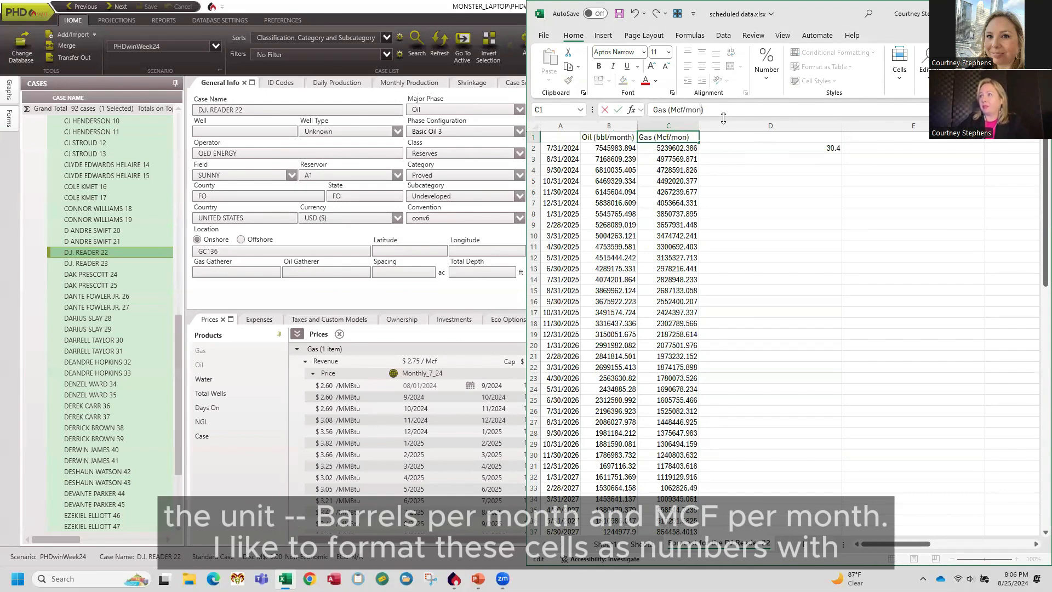
key(Return)
key(Right)
key(Delete)
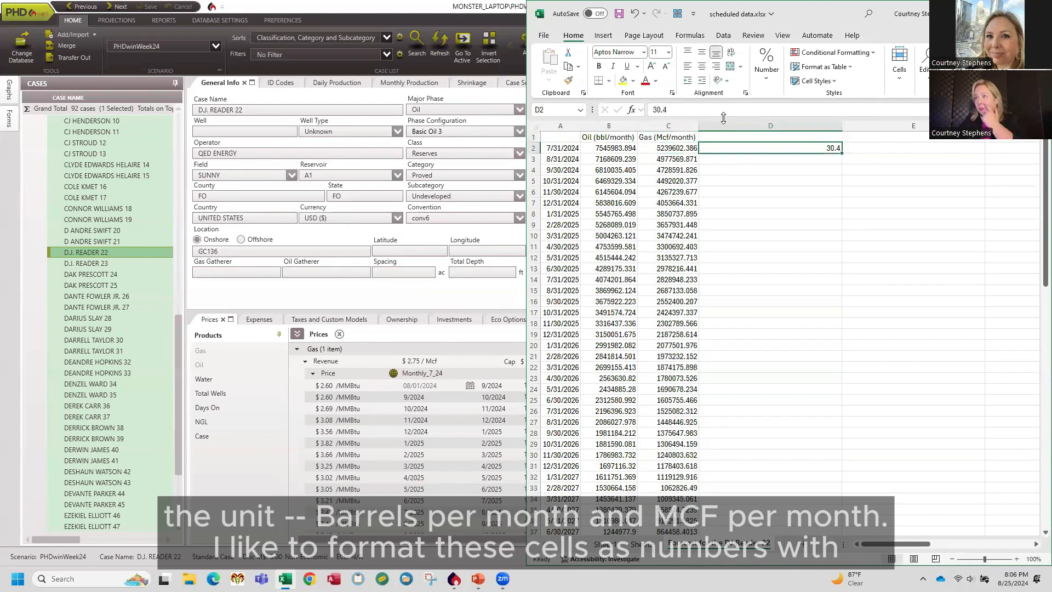
Format columns B and C as Number with zero decimal places and a thousands separator.
drag(608, 126, 668, 126)
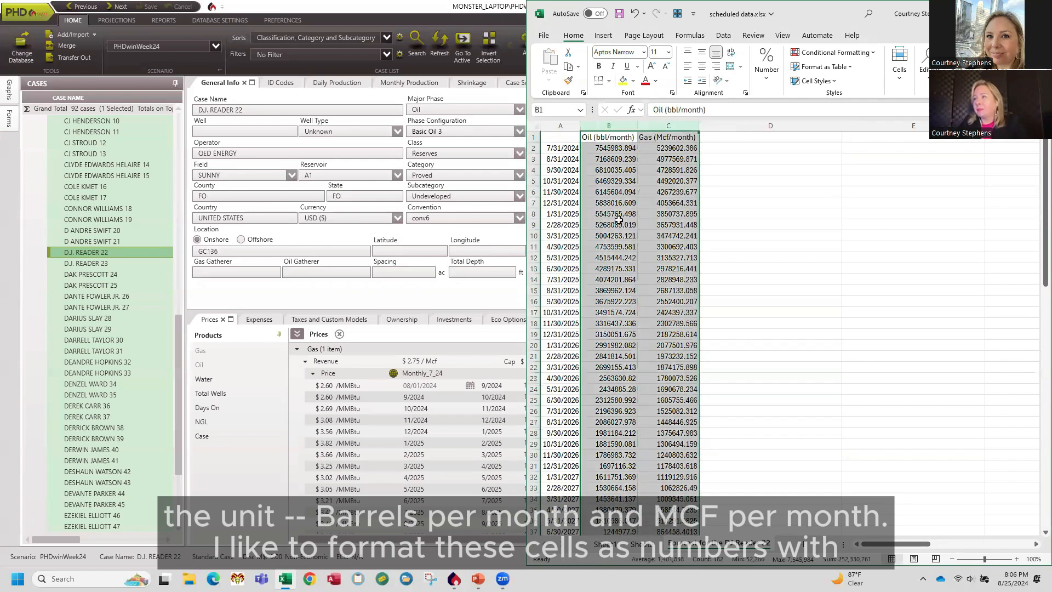
right_click(623, 221)
click(663, 377)
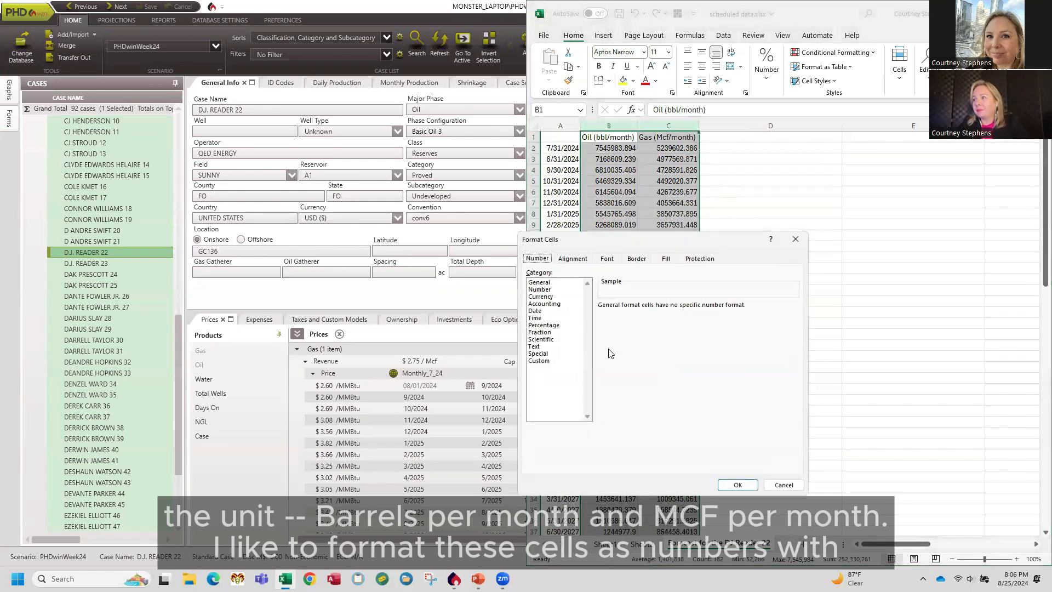
click(553, 290)
click(672, 309)
click(672, 309)
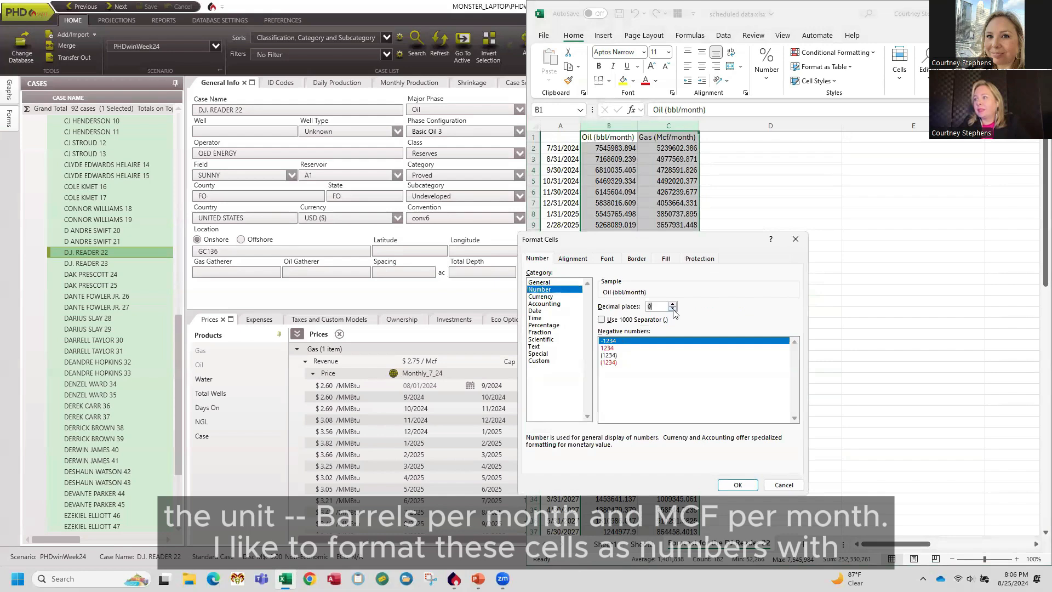
click(623, 319)
click(737, 485)
click(627, 181)
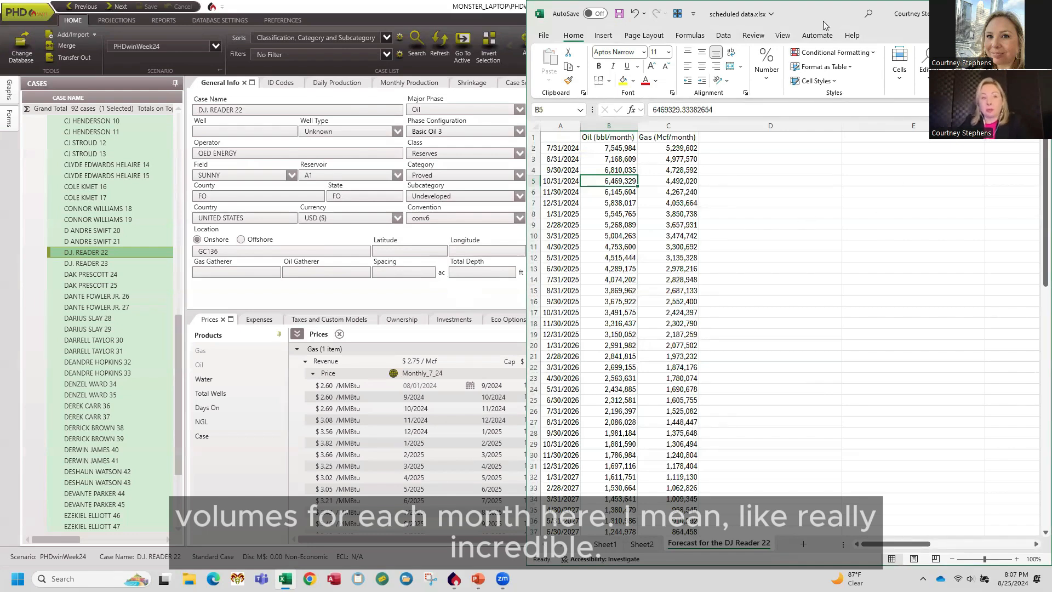
Return to PHDwin and switch the layout to the Scheduled Prod View.
click(986, 14)
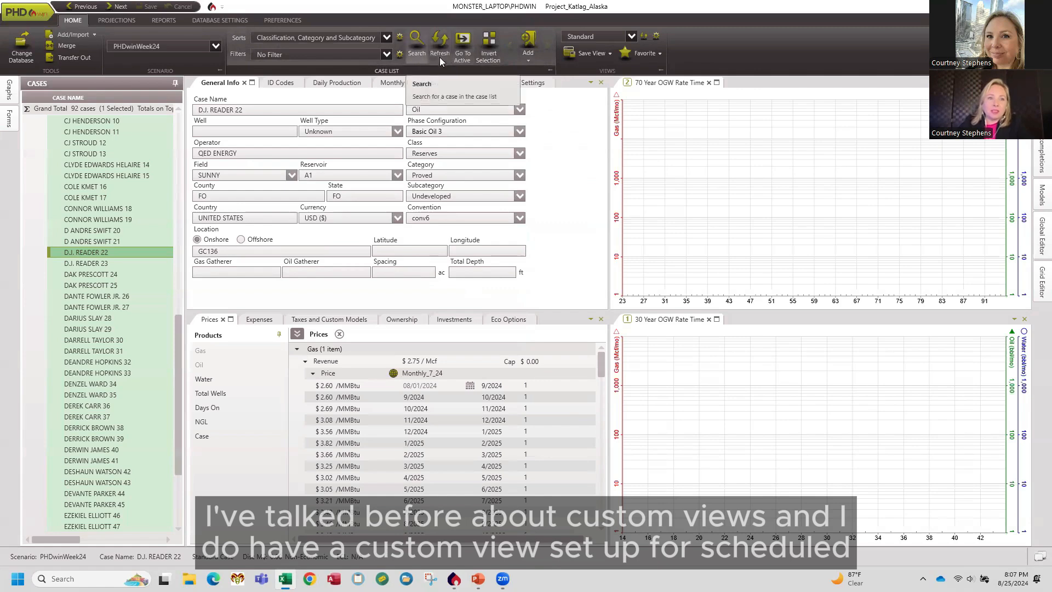
click(632, 37)
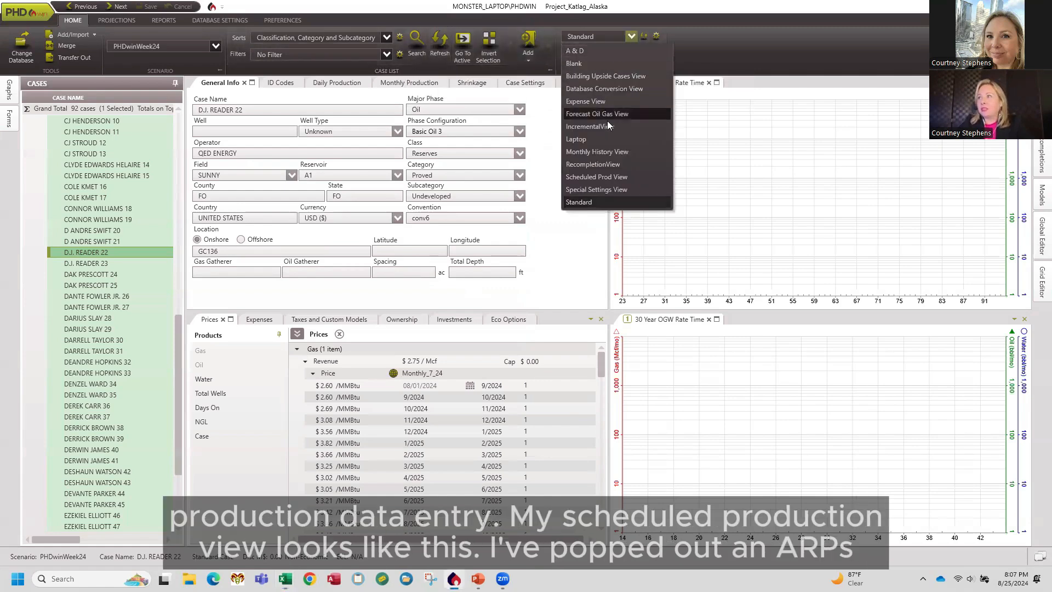
click(616, 177)
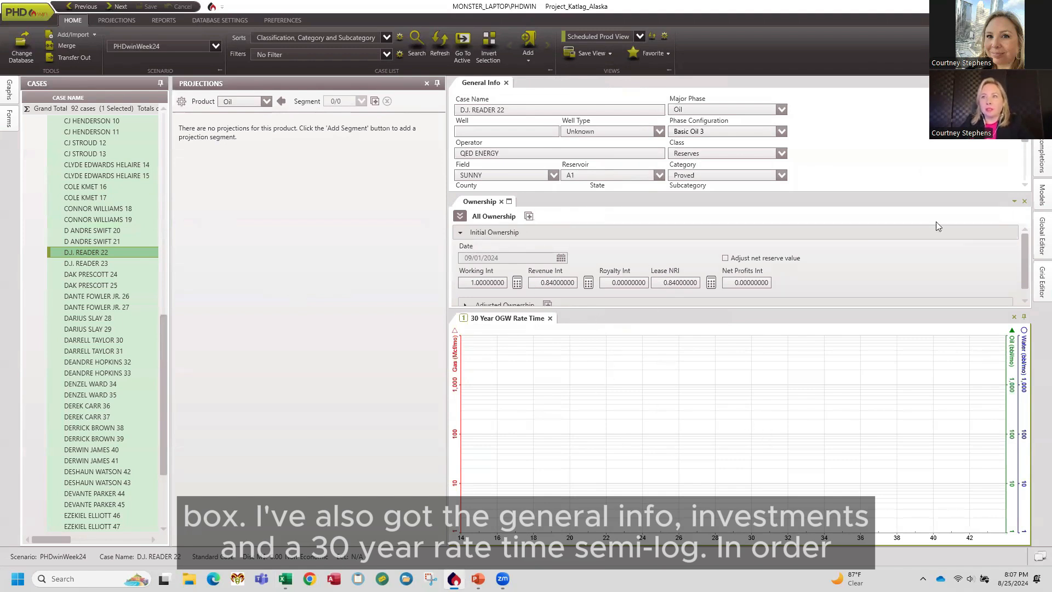
Add a Scheduled projection segment for the oil product.
click(382, 155)
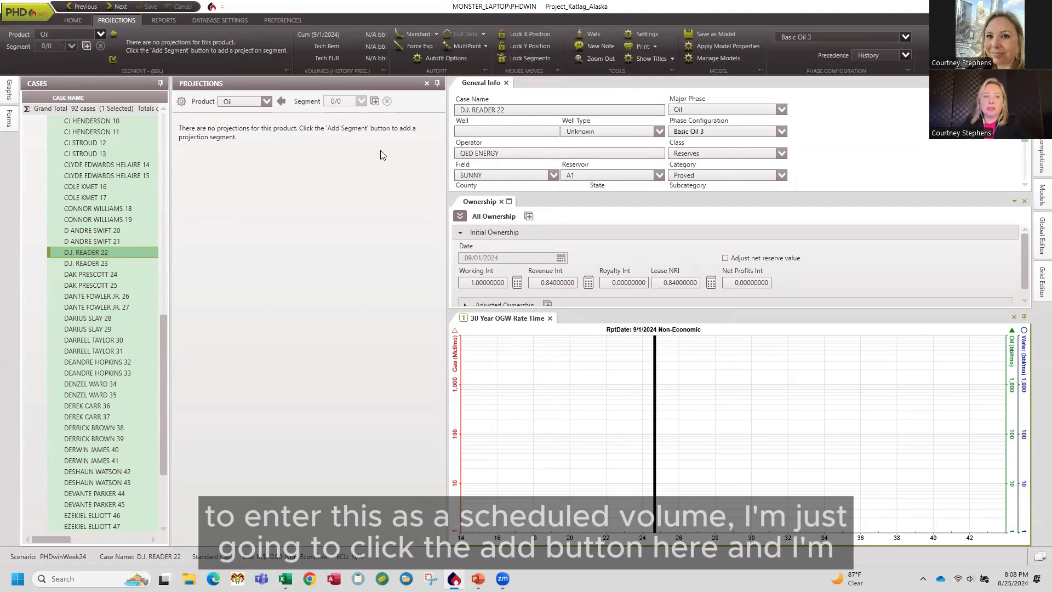
click(375, 102)
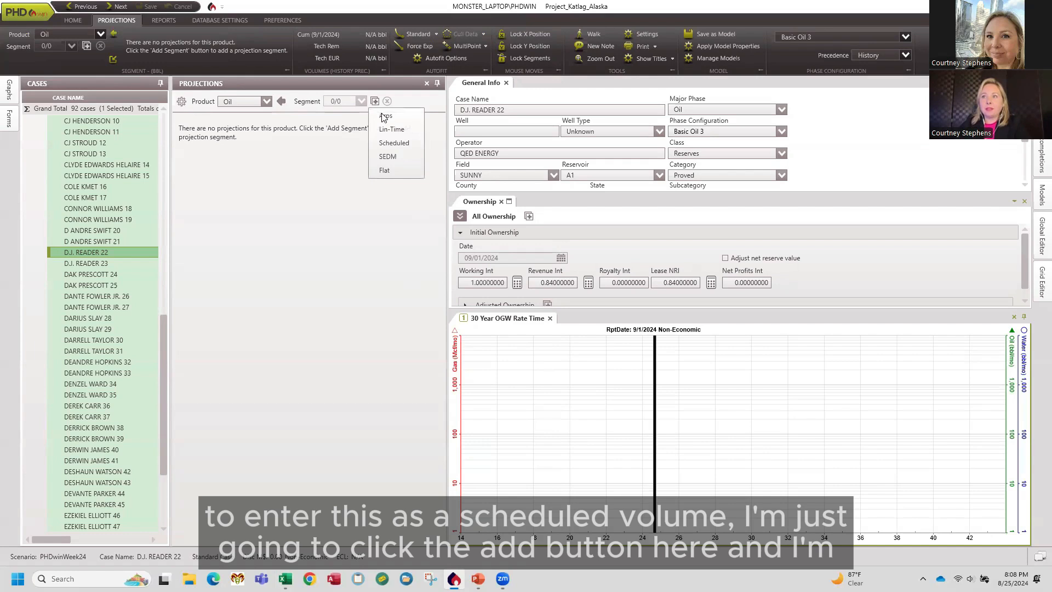
click(398, 144)
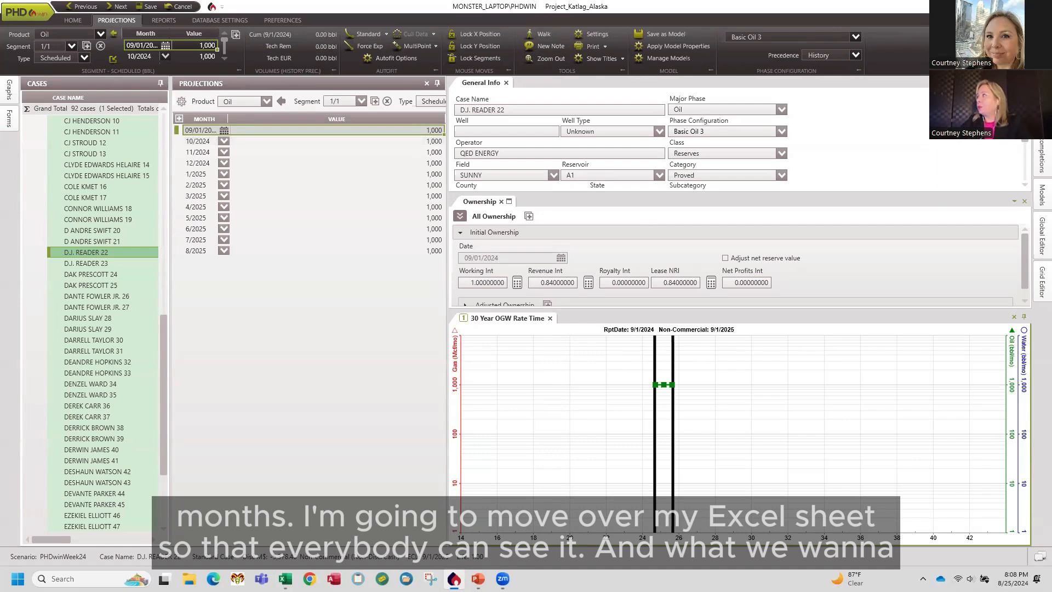
Bring the workbook forward and demonstrate selecting whole columns, rows and the entire sheet.
key(alt+Tab)
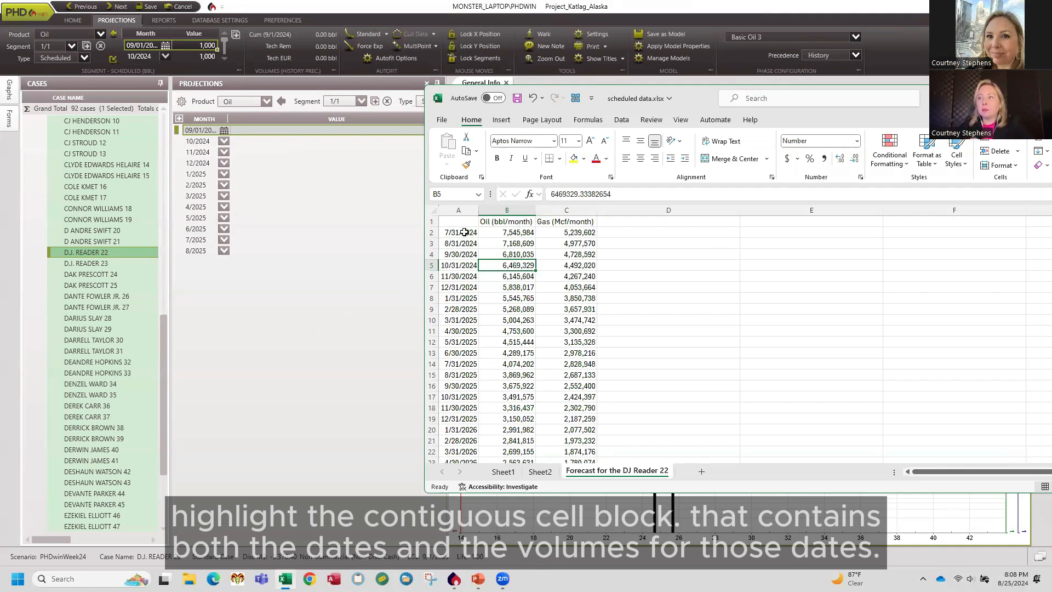
drag(465, 232, 506, 430)
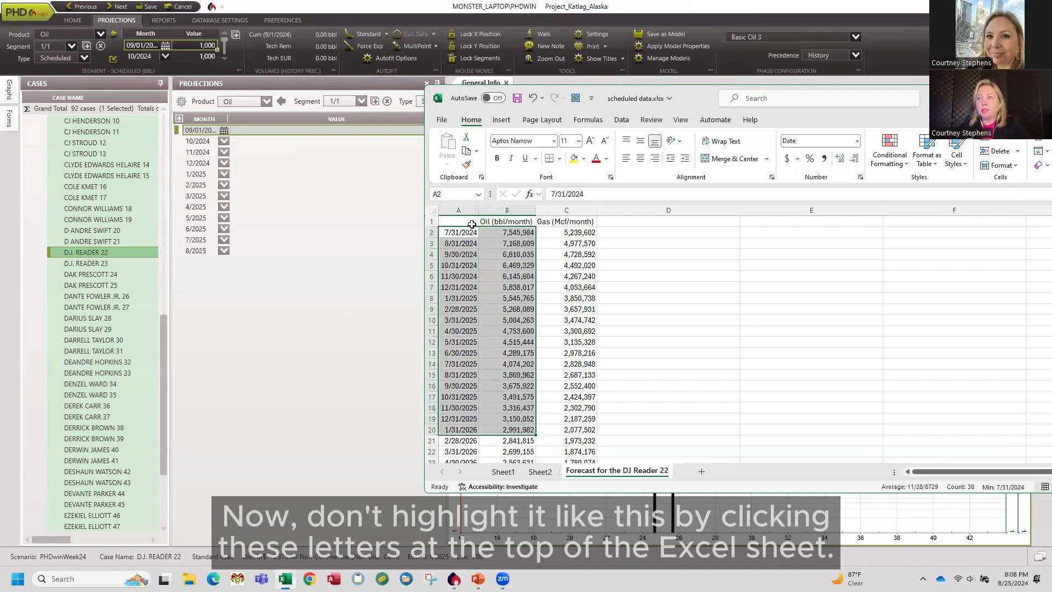
drag(470, 211, 702, 263)
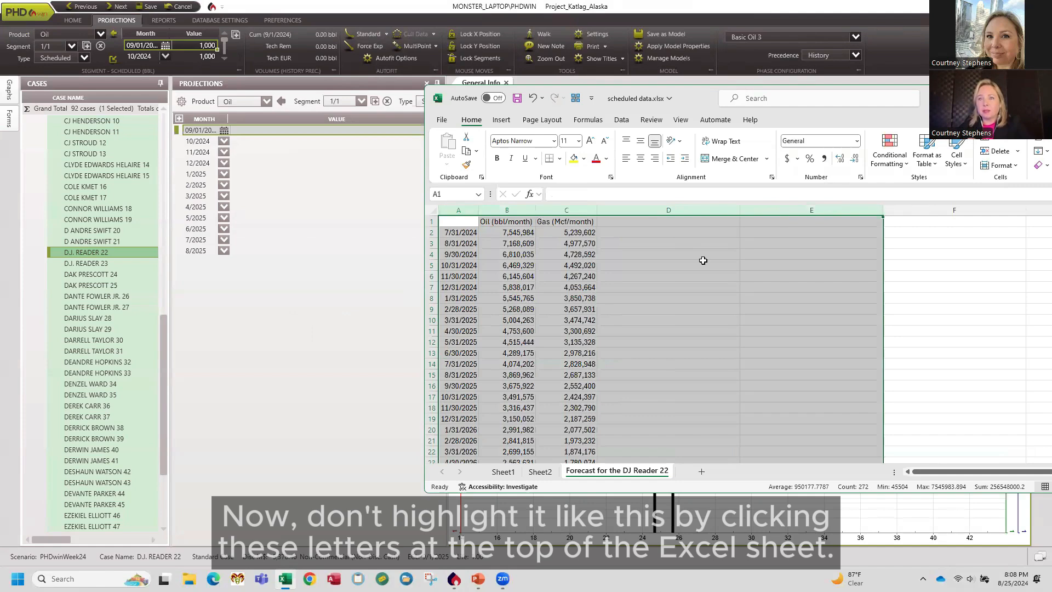
click(607, 264)
click(432, 232)
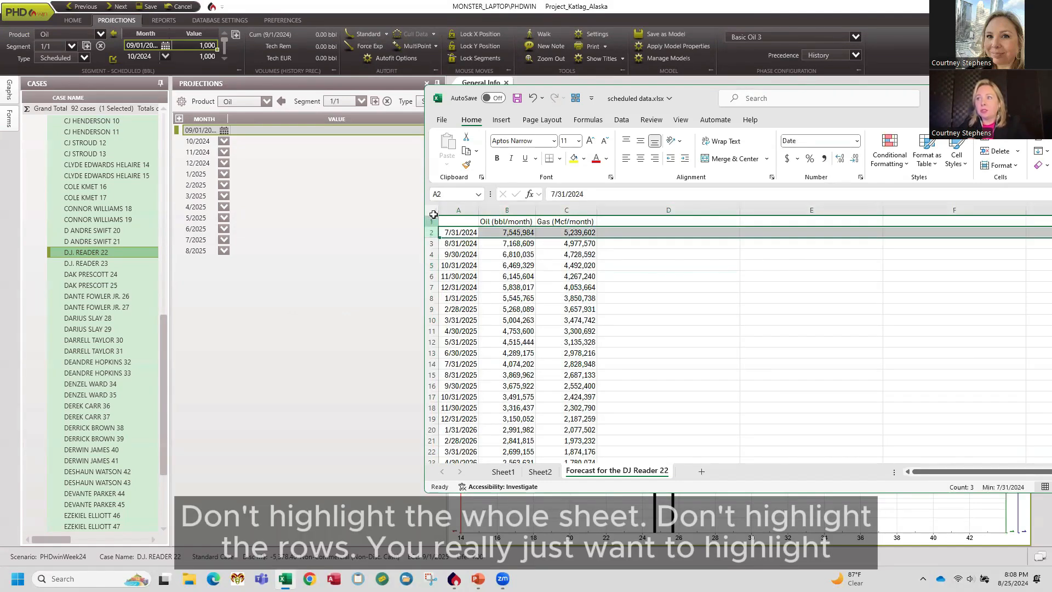
click(433, 212)
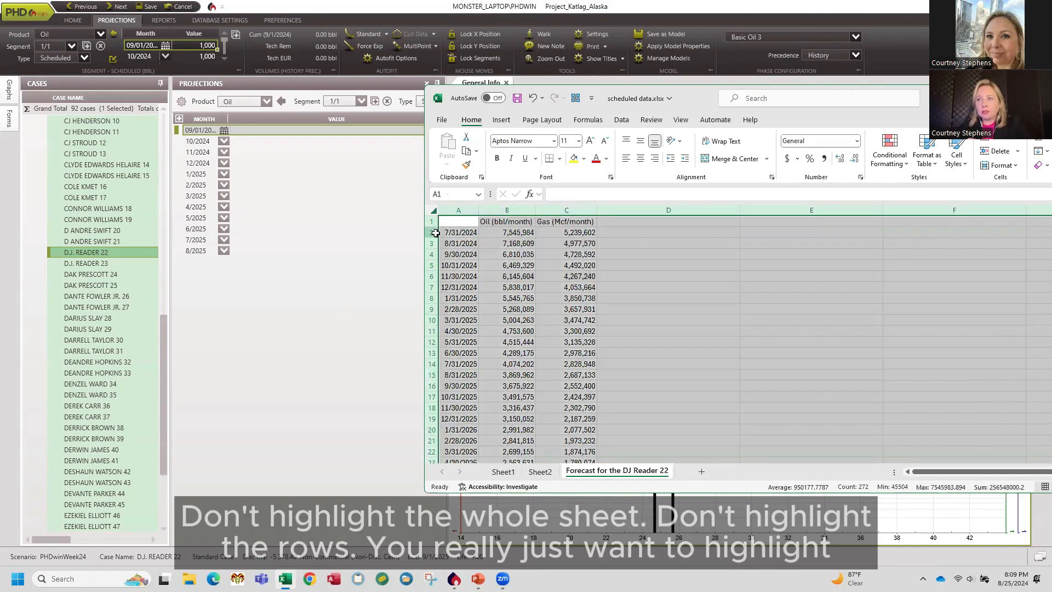
drag(432, 232, 433, 362)
click(482, 256)
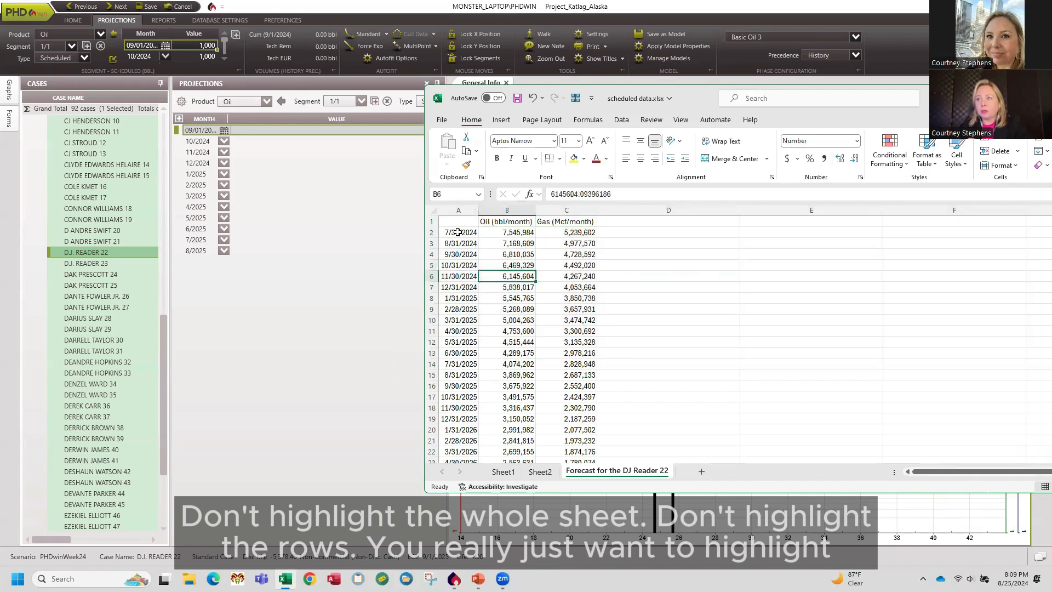
Copy the dates and oil volumes in rows 2 through 91 of the workbook.
drag(459, 232, 522, 338)
drag(525, 351, 520, 421)
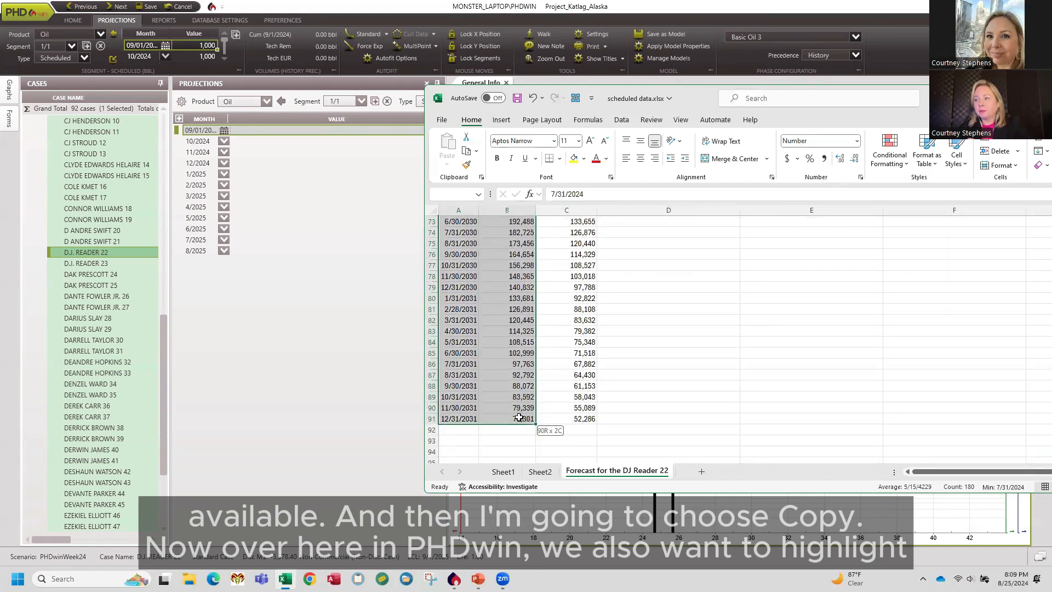
right_click(478, 289)
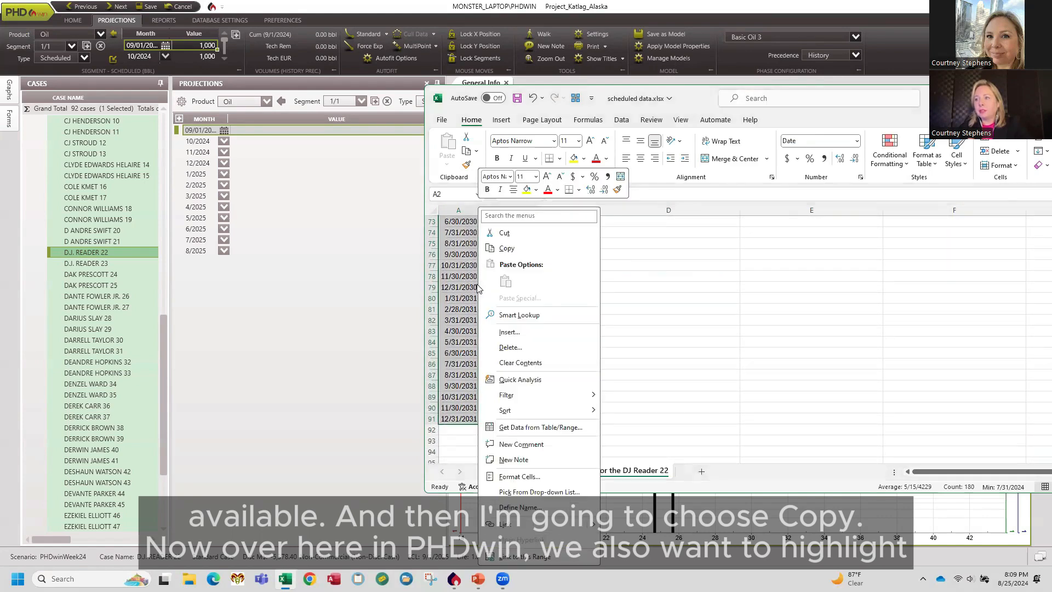
click(507, 249)
Select all placeholder records in the oil scheduled segment and paste the copied dates and volumes over them.
scroll(505, 252, up, 20)
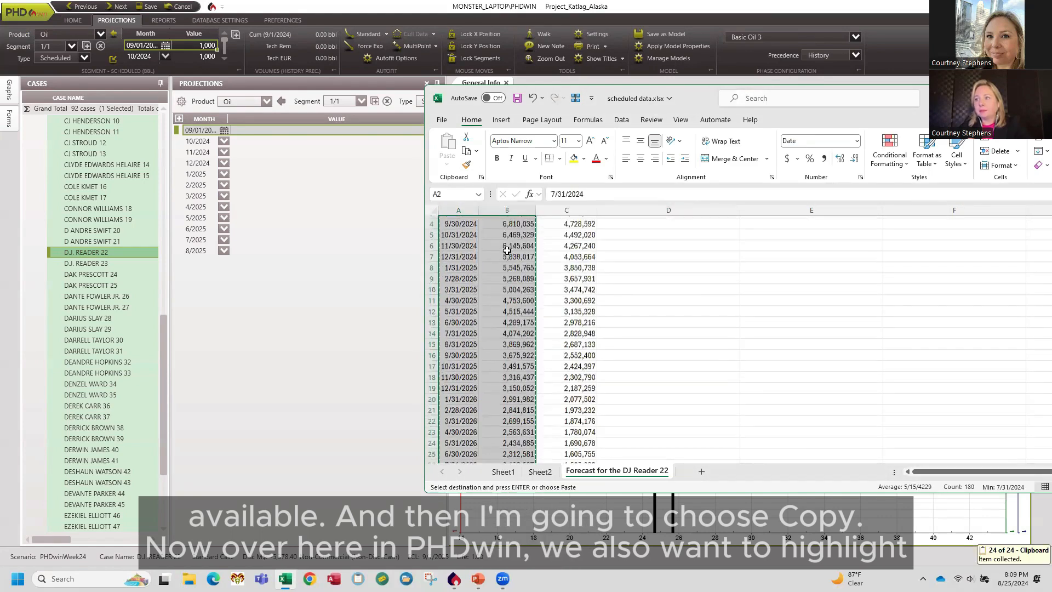
click(289, 362)
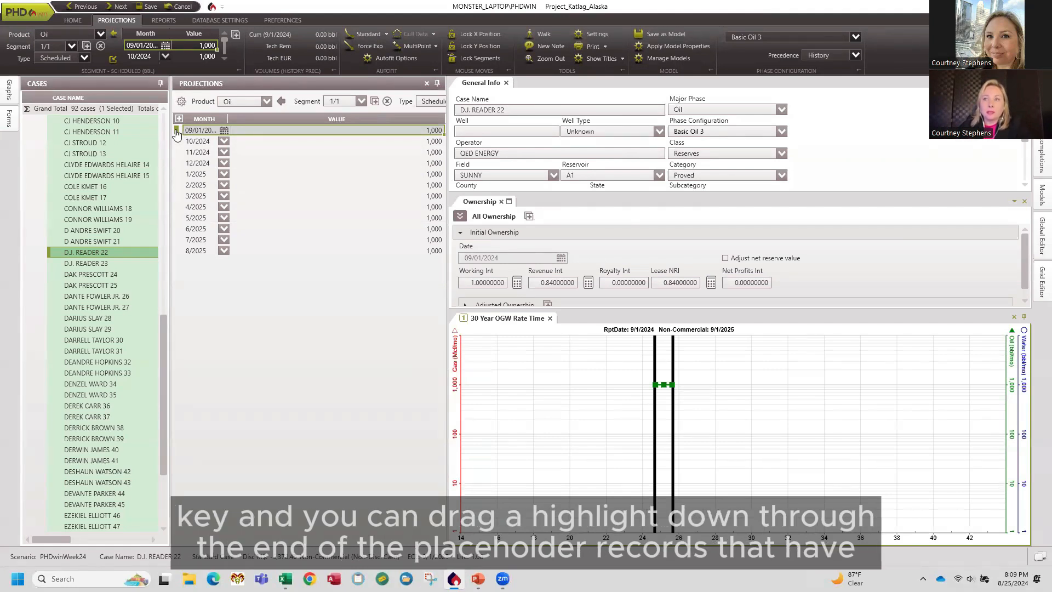
drag(176, 130, 206, 262)
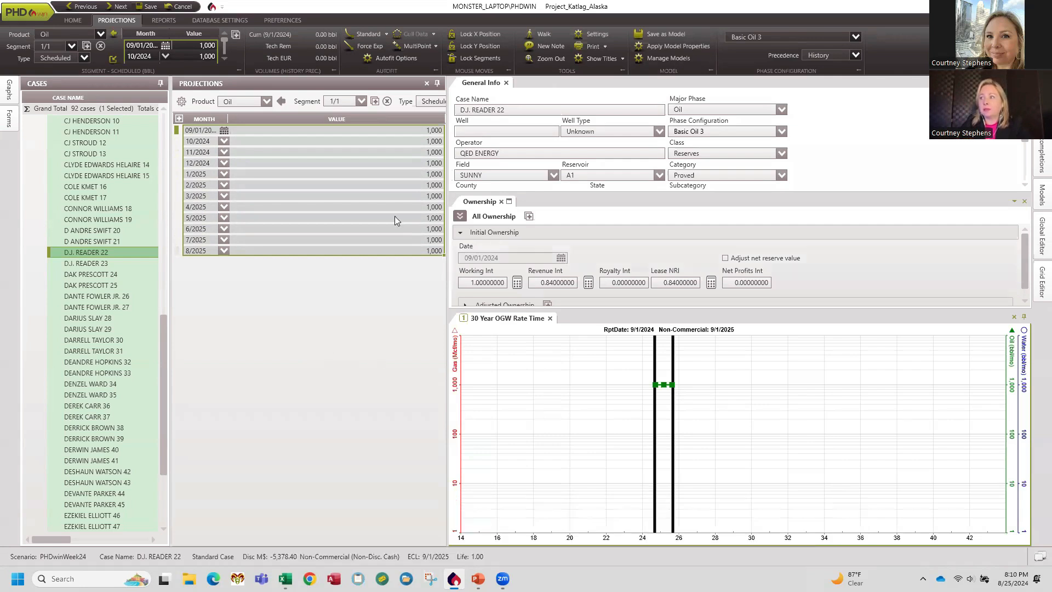
click(378, 206)
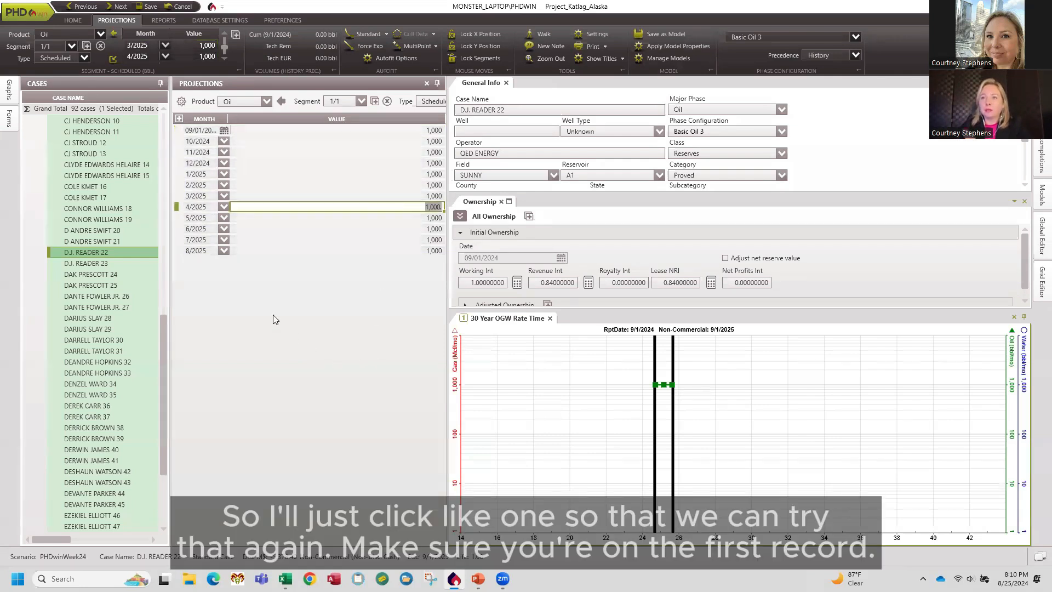
click(176, 132)
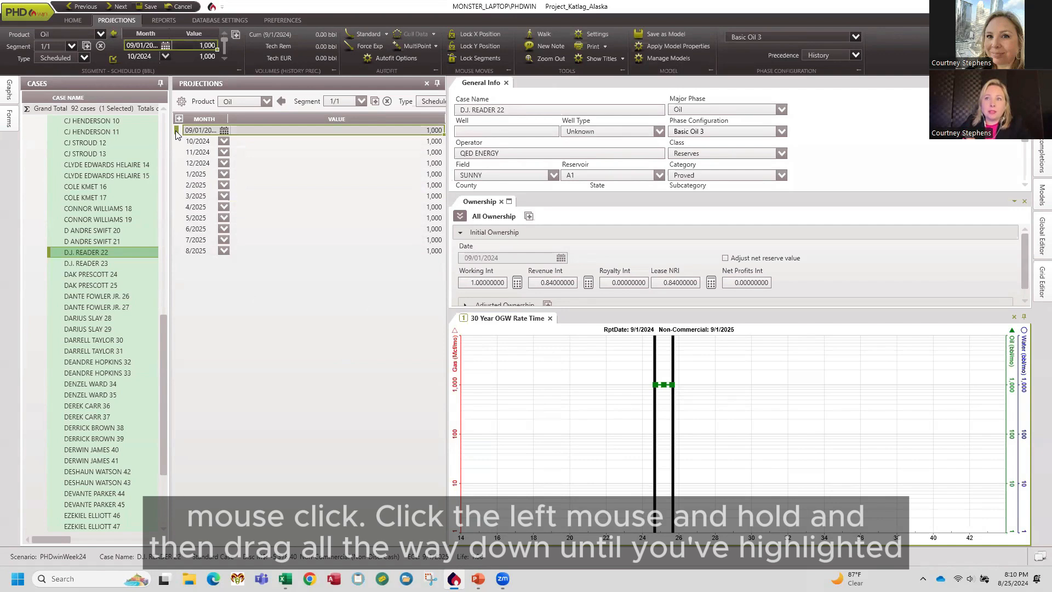
drag(175, 133, 181, 258)
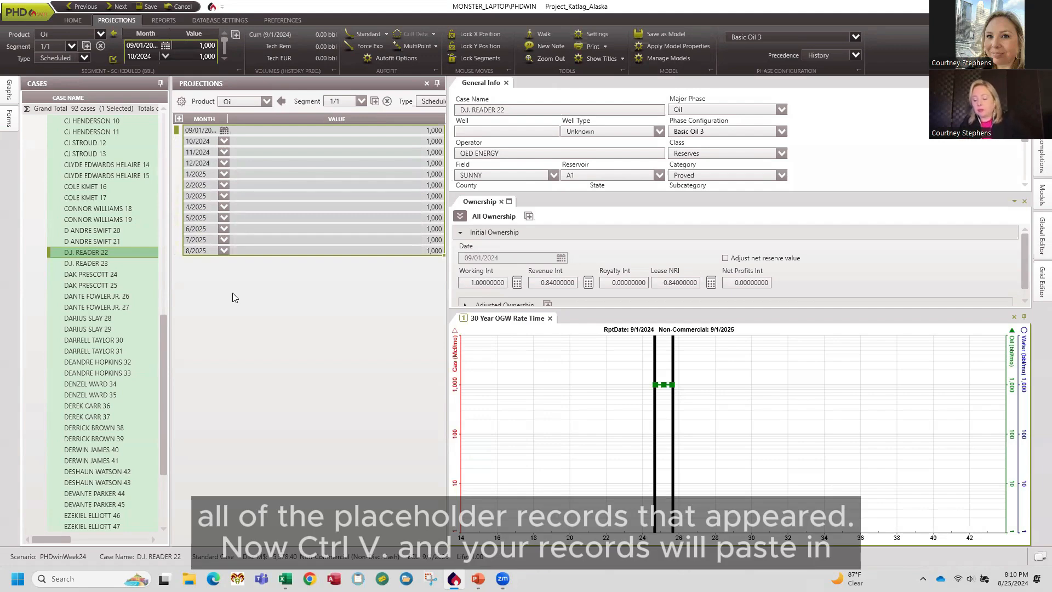
key(ctrl+v)
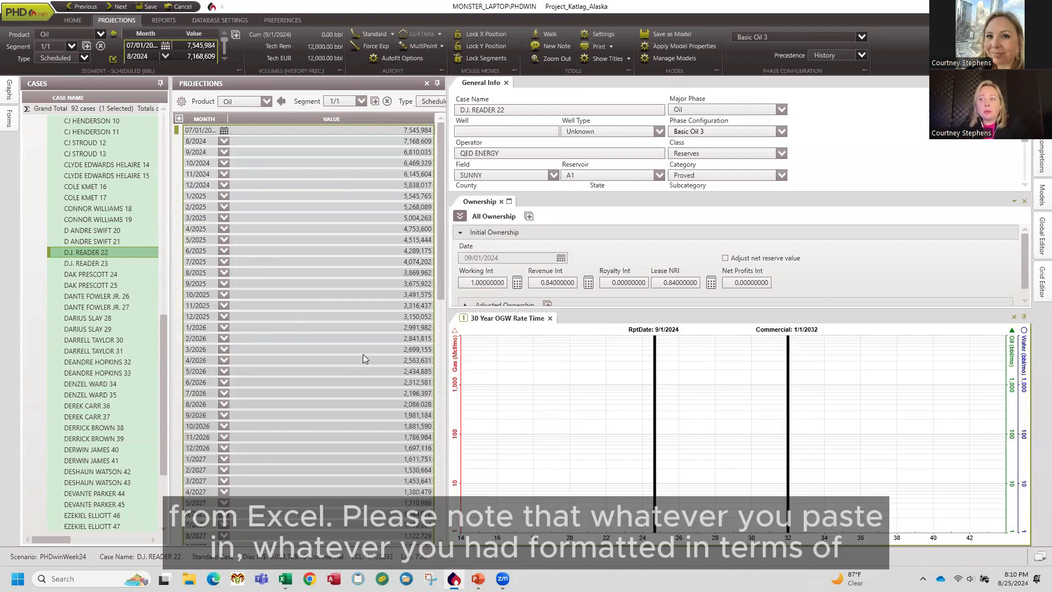
Review the copied range in the workbook and the pasted oil schedule from start to end.
key(alt+Tab)
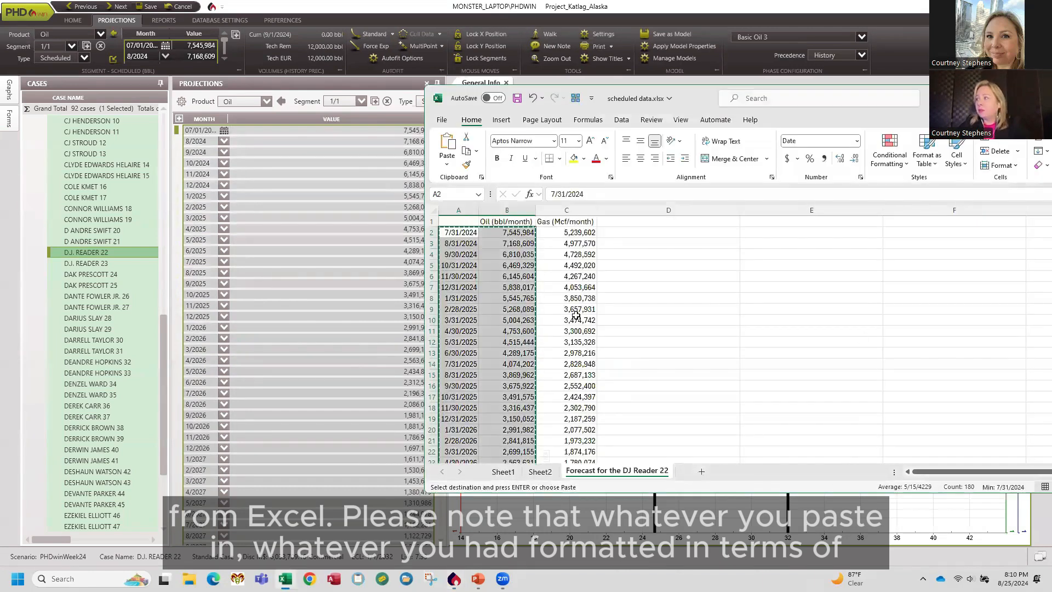
scroll(548, 304, down, 10)
scroll(526, 307, down, 16)
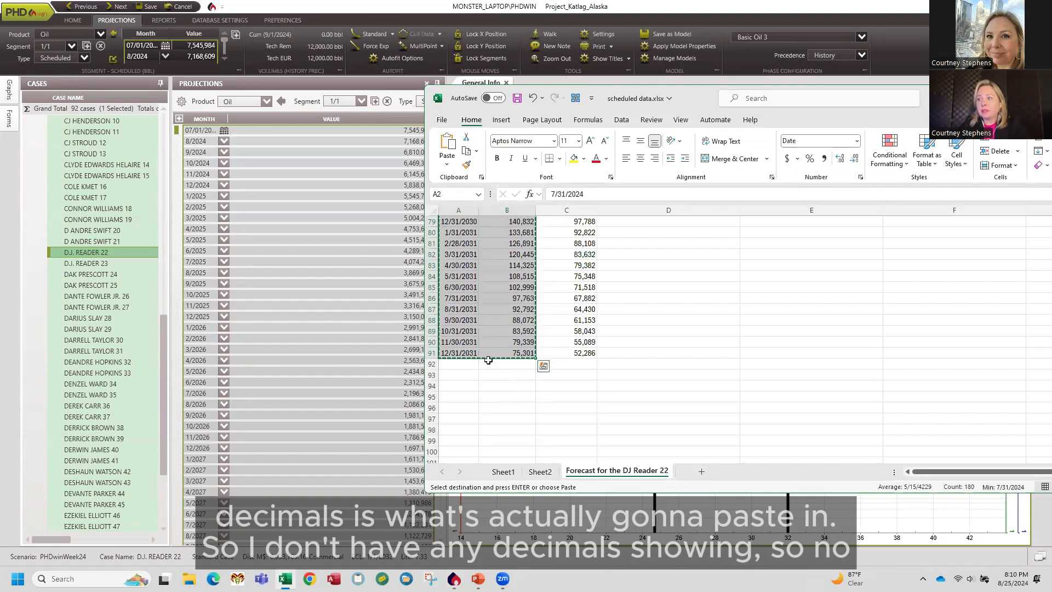
click(374, 378)
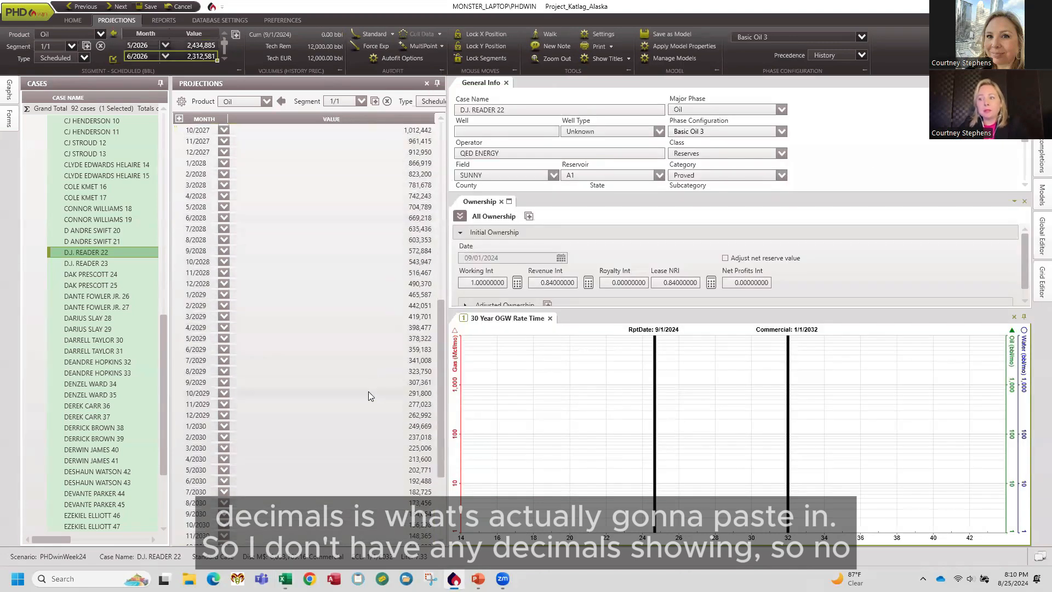
scroll(368, 391, down, 17)
scroll(391, 400, up, 8)
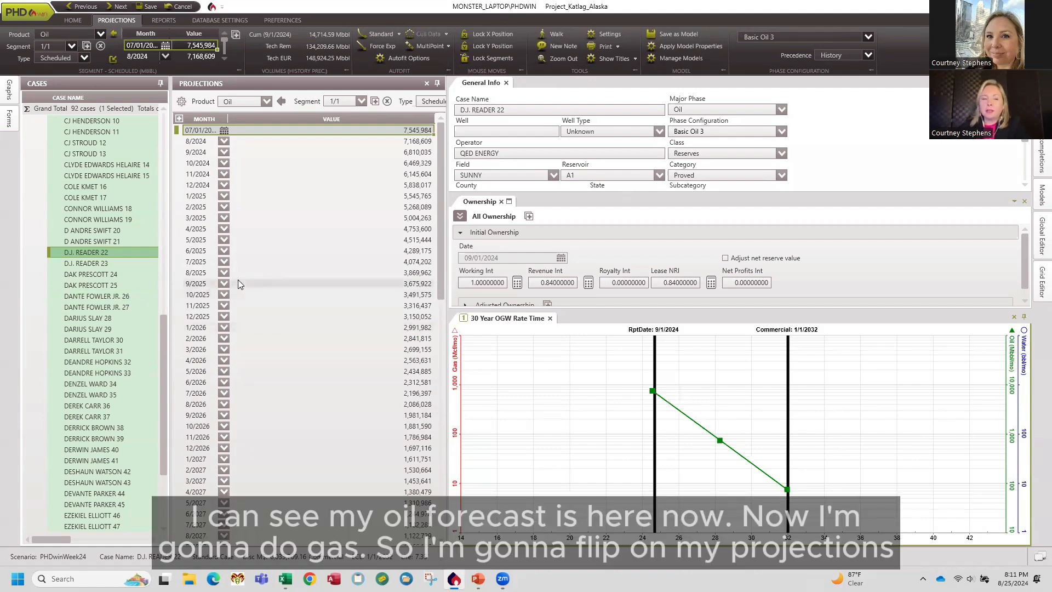
Switch the projection product to Gas and add a Scheduled projection segment.
click(266, 101)
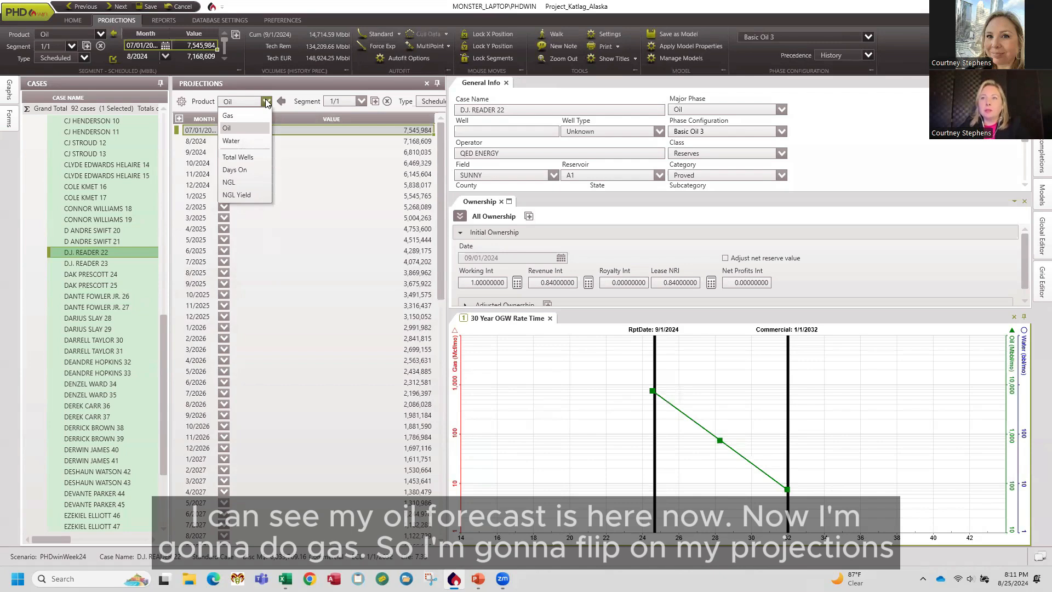
click(242, 115)
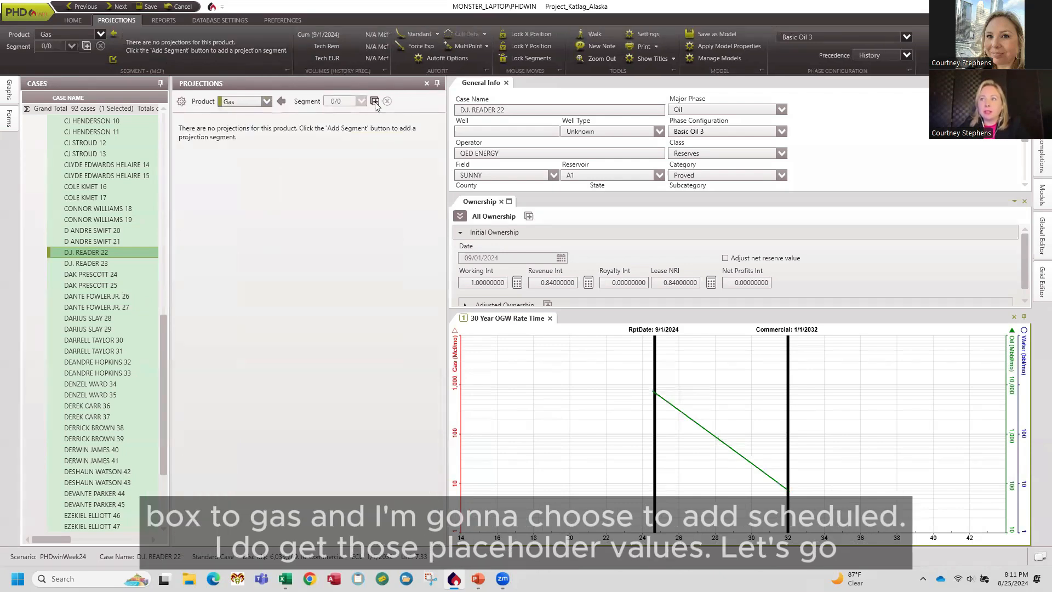
click(375, 104)
click(394, 144)
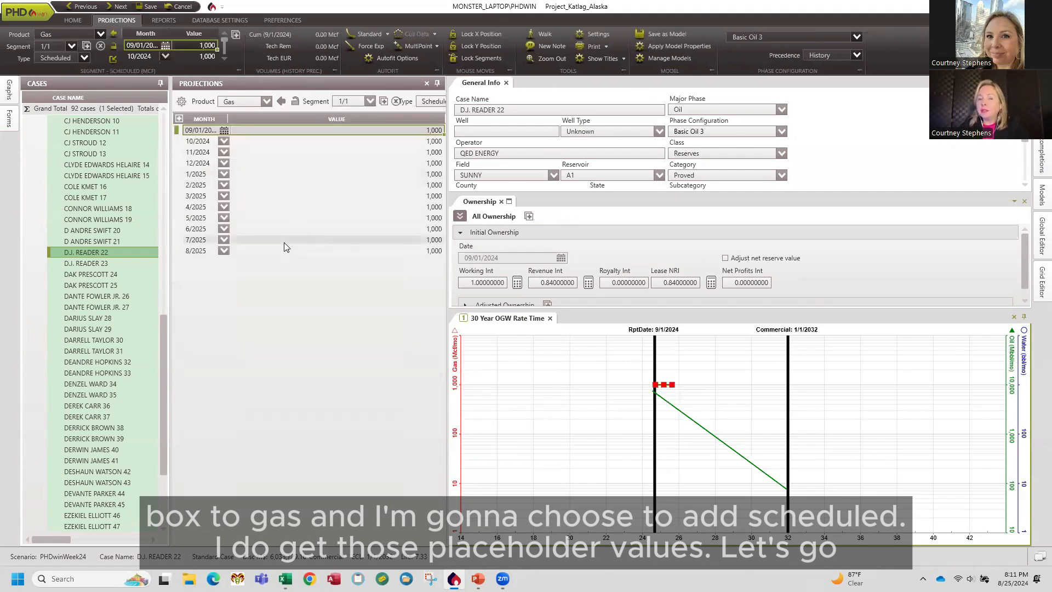
key(alt+Tab)
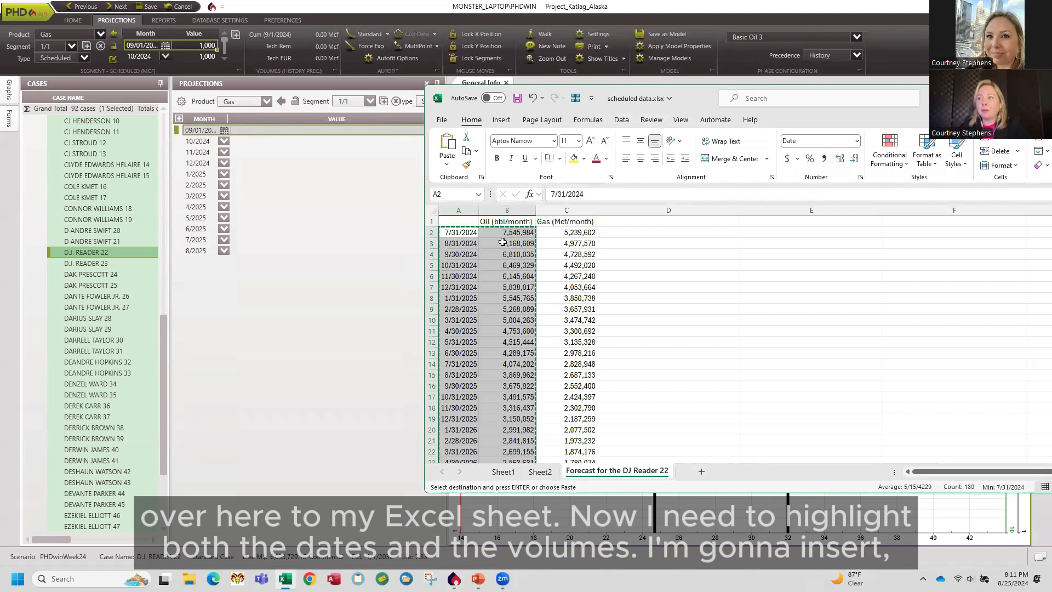
click(575, 211)
right_click(579, 214)
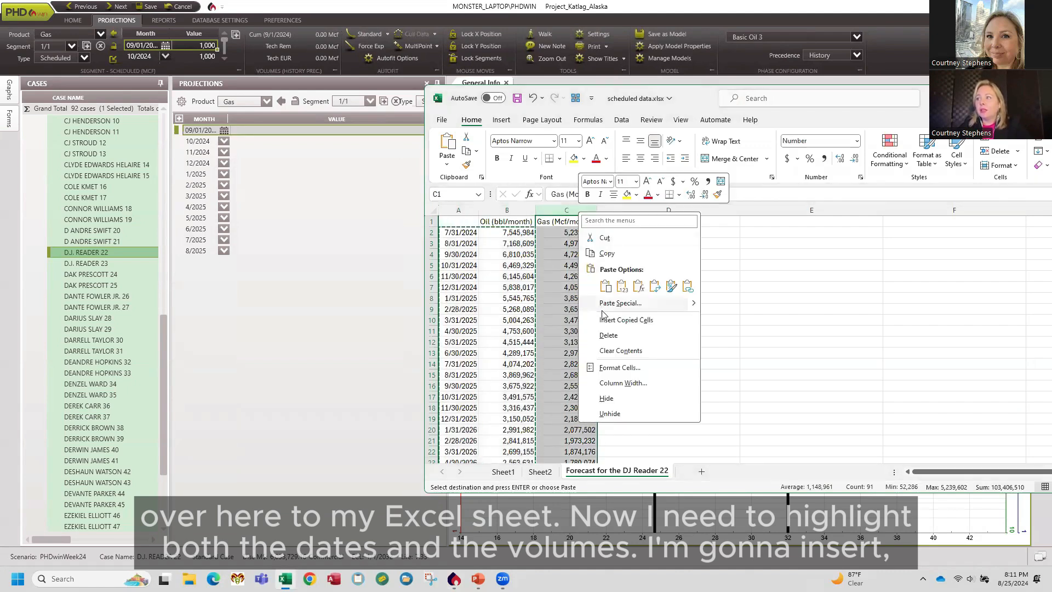
key(Escape)
Move the oil column to column D by copying it there and deleting column B.
click(511, 205)
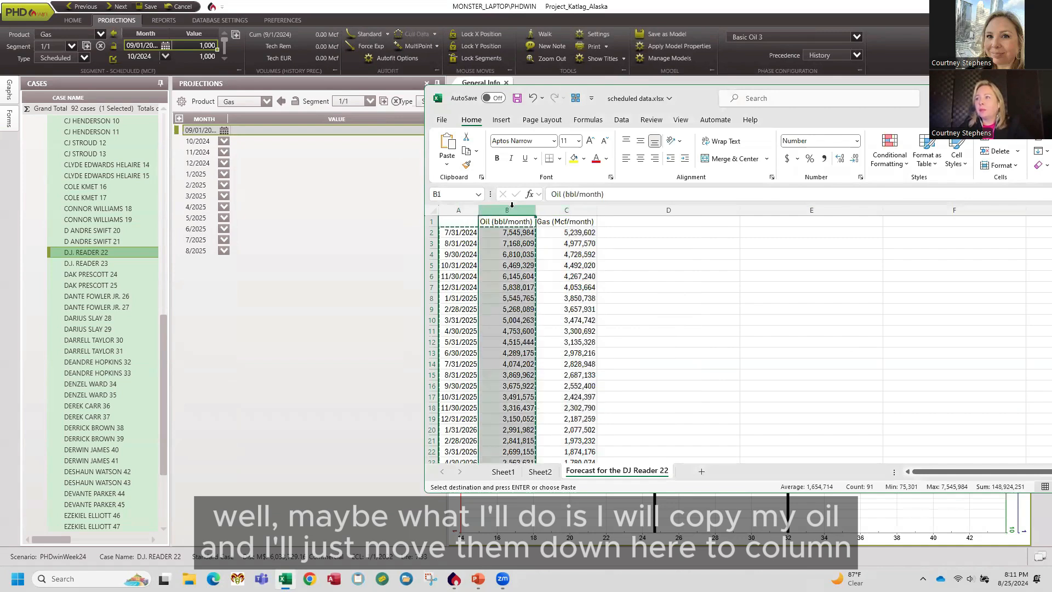
right_click(508, 211)
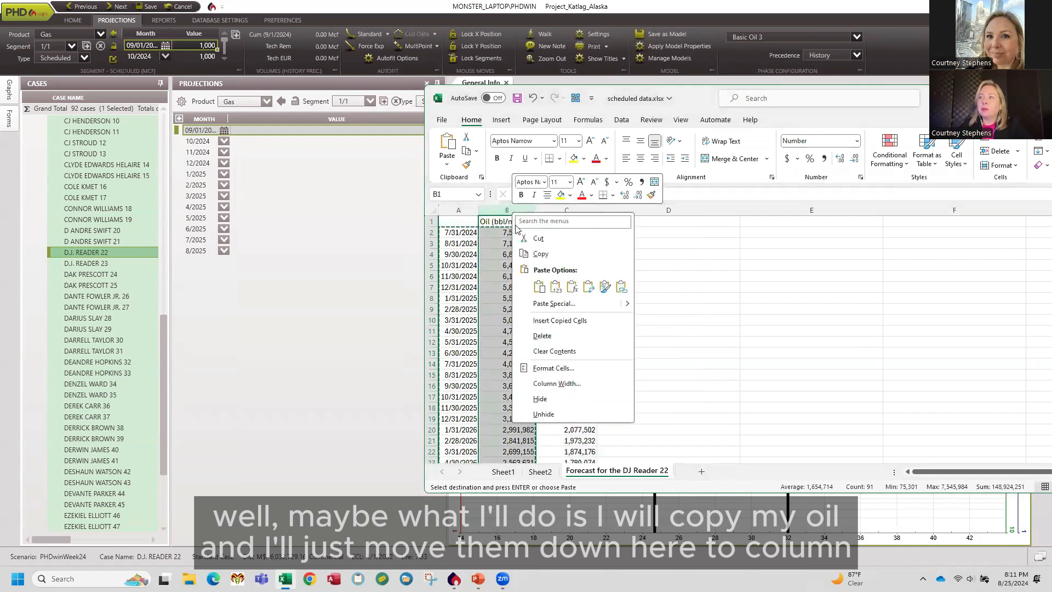
click(554, 250)
click(629, 221)
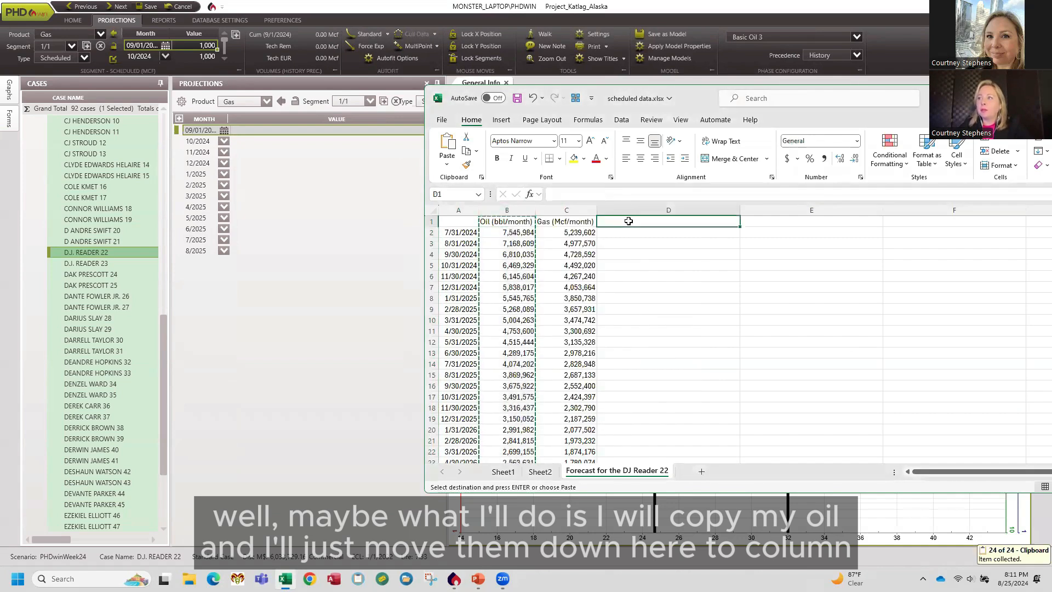
right_click(629, 220)
click(656, 281)
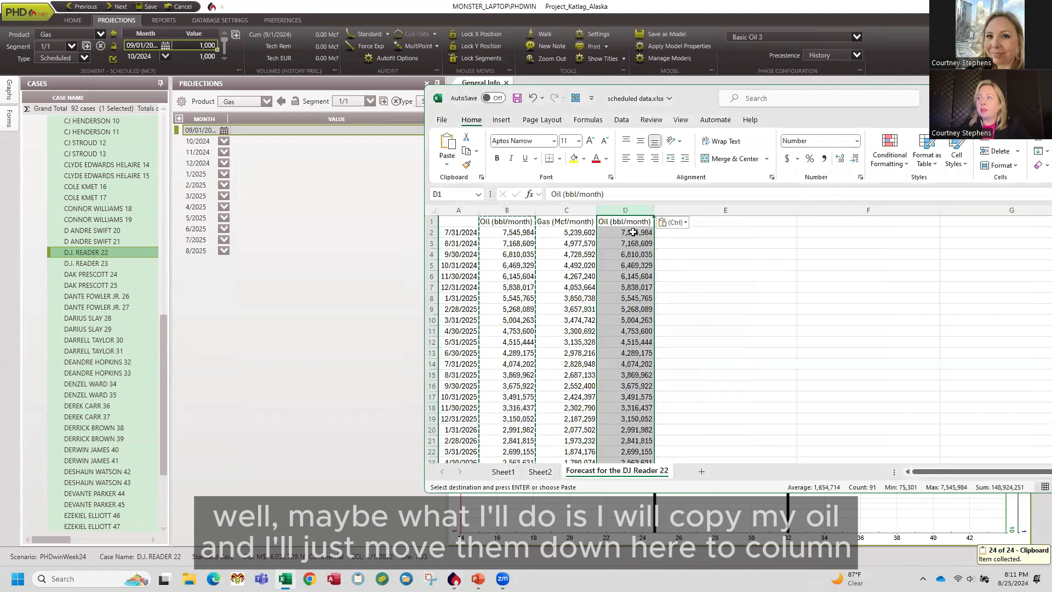
right_click(496, 211)
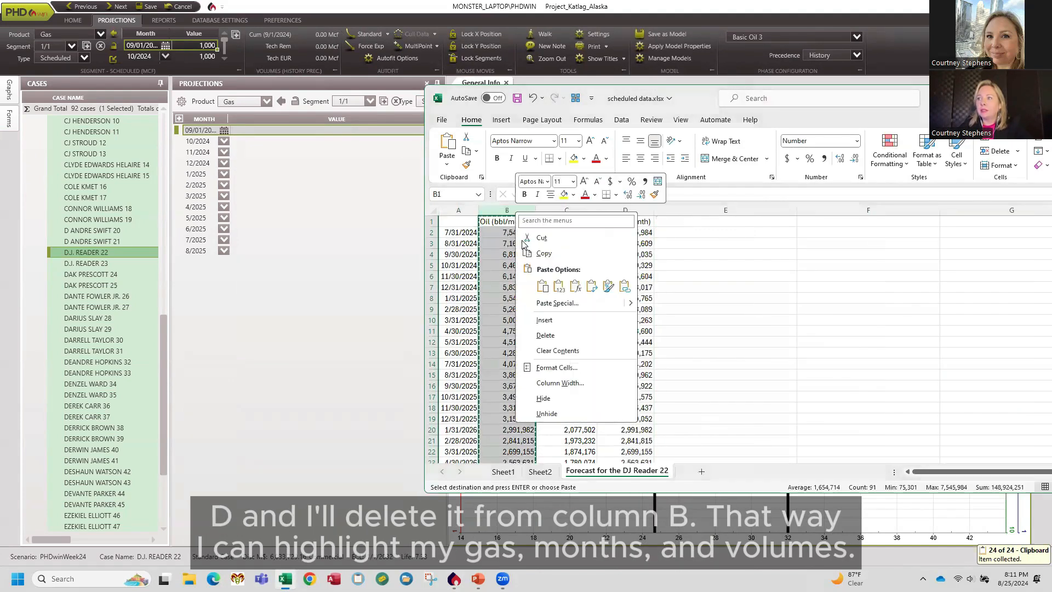
click(553, 336)
Copy the dates and gas volumes in rows 2 through 91 of the workbook.
drag(464, 233, 508, 439)
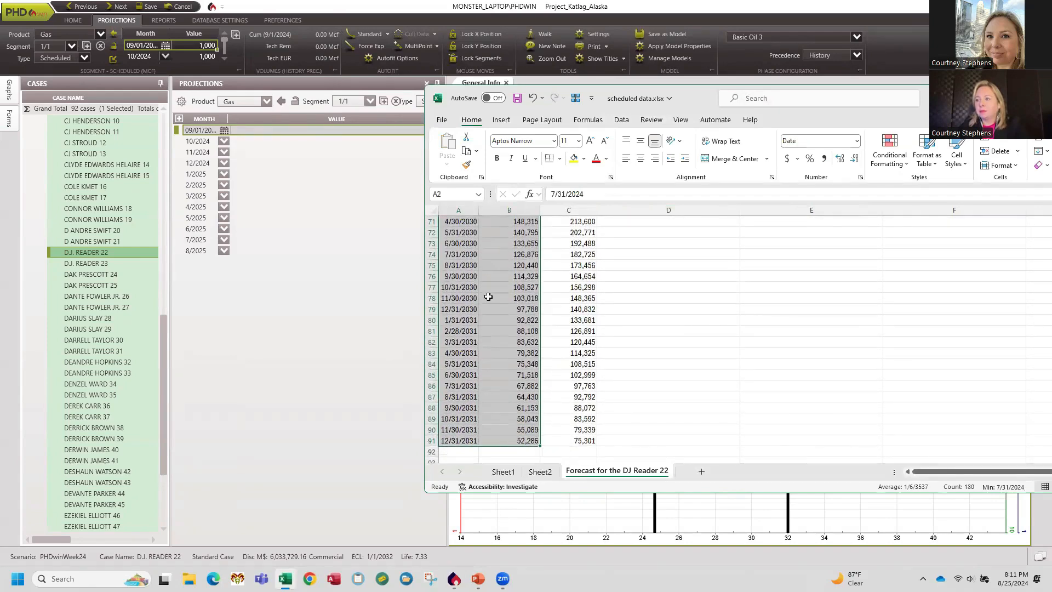
right_click(488, 296)
click(511, 249)
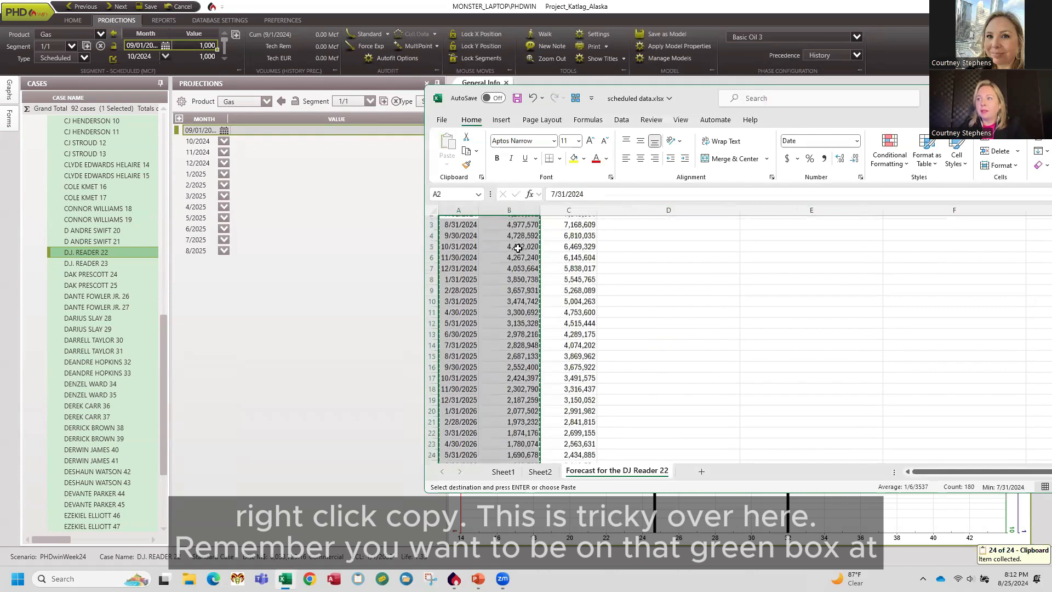
Select all placeholder records in the gas scheduled segment and paste the copied dates and volumes over them.
click(298, 313)
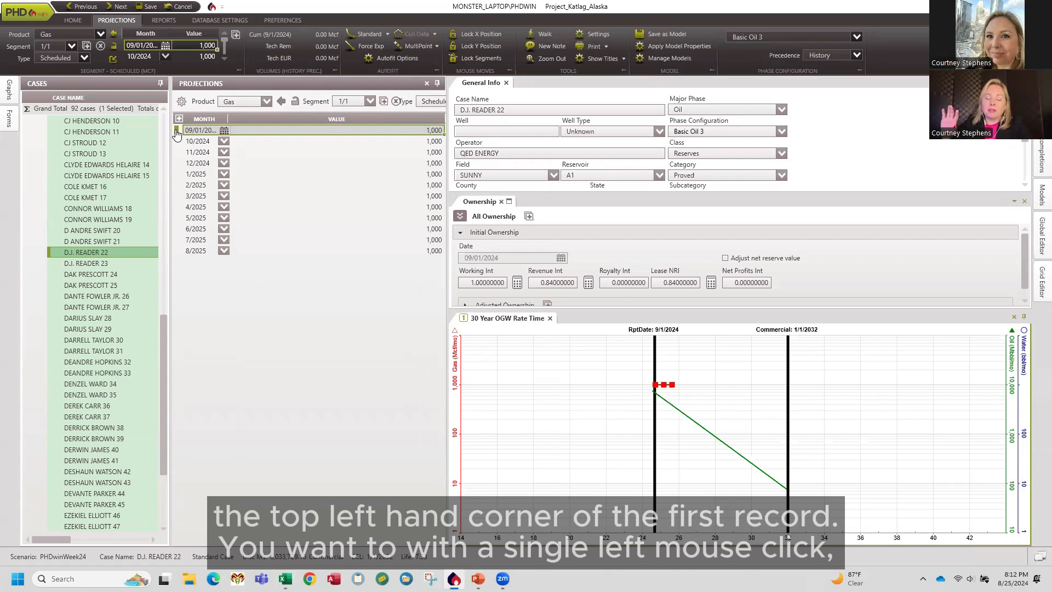
drag(177, 130, 185, 262)
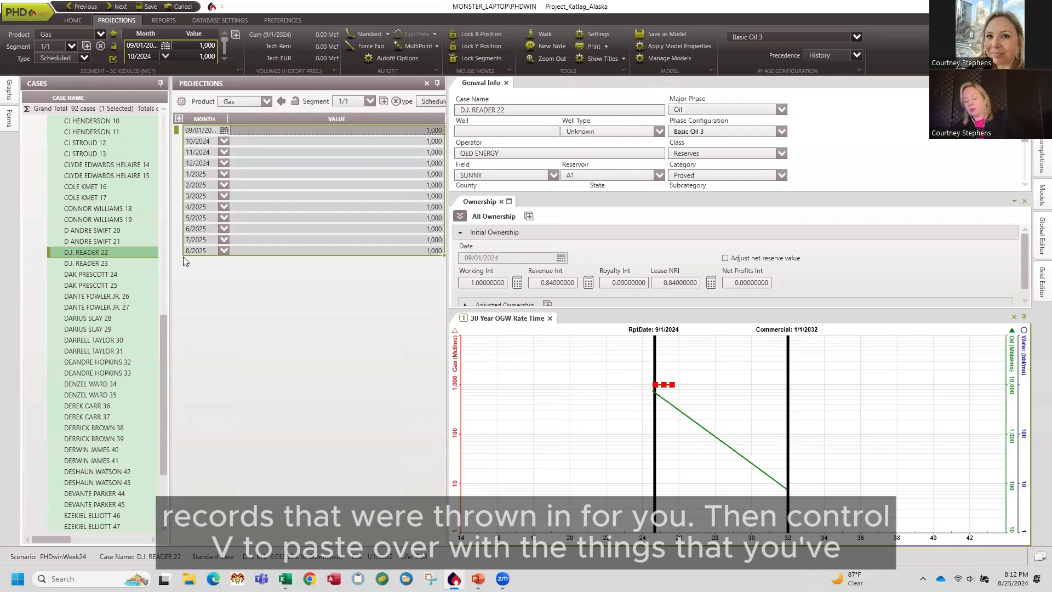
key(ctrl+v)
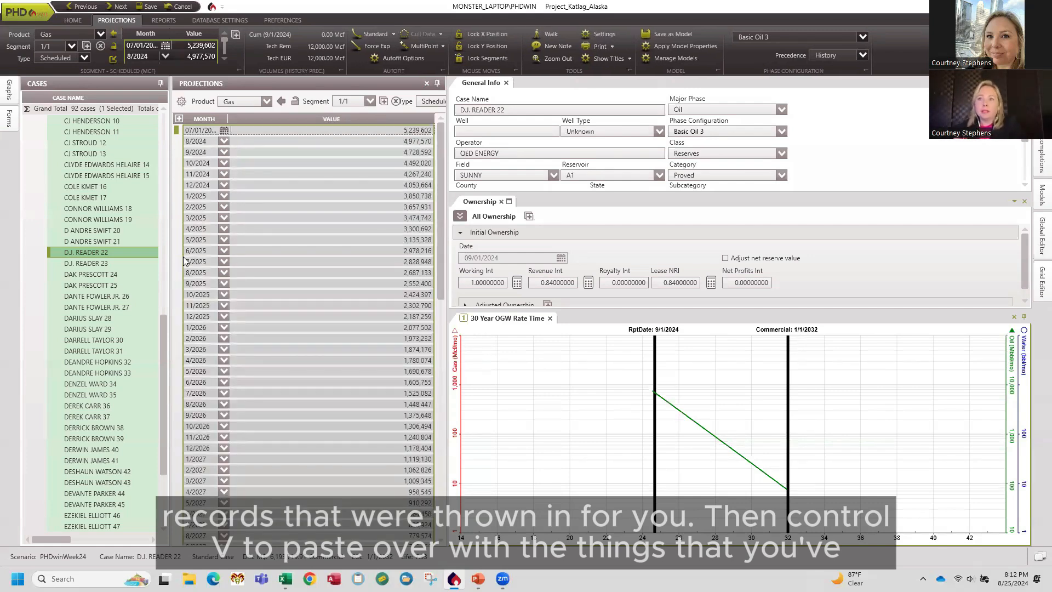
click(537, 426)
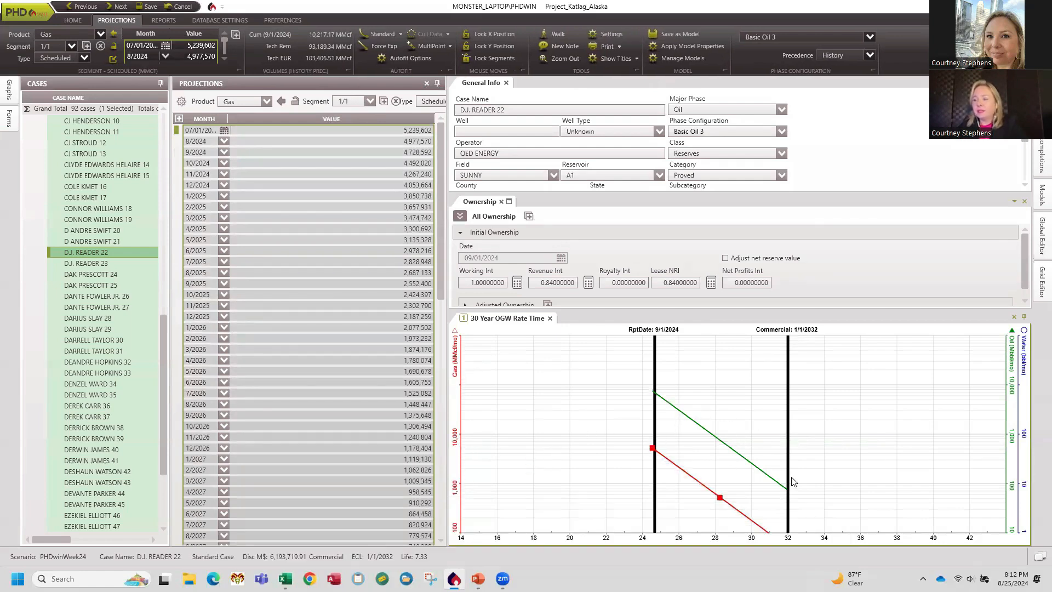
click(151, 6)
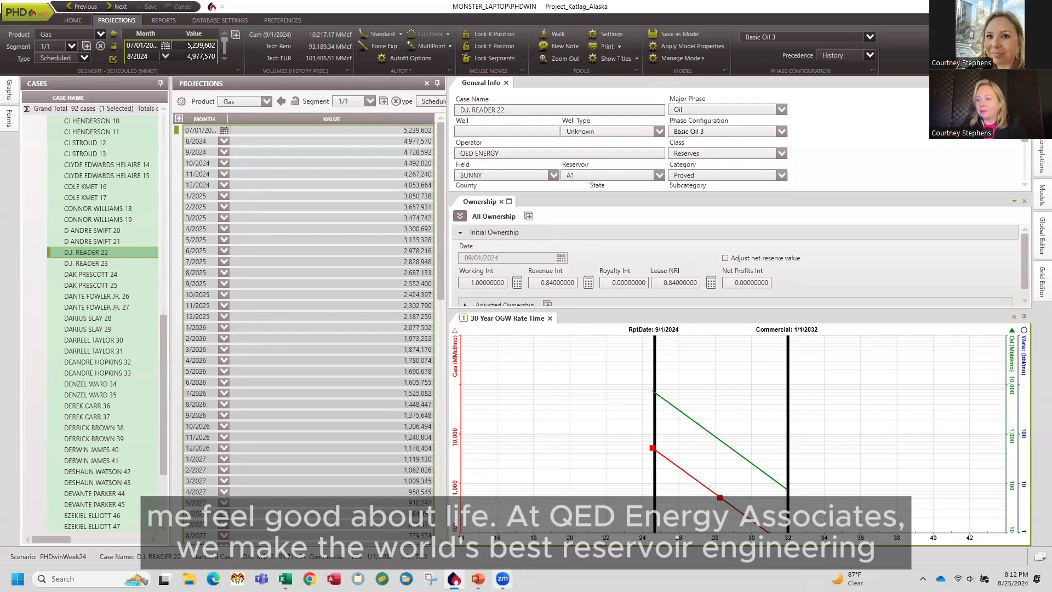
click(478, 578)
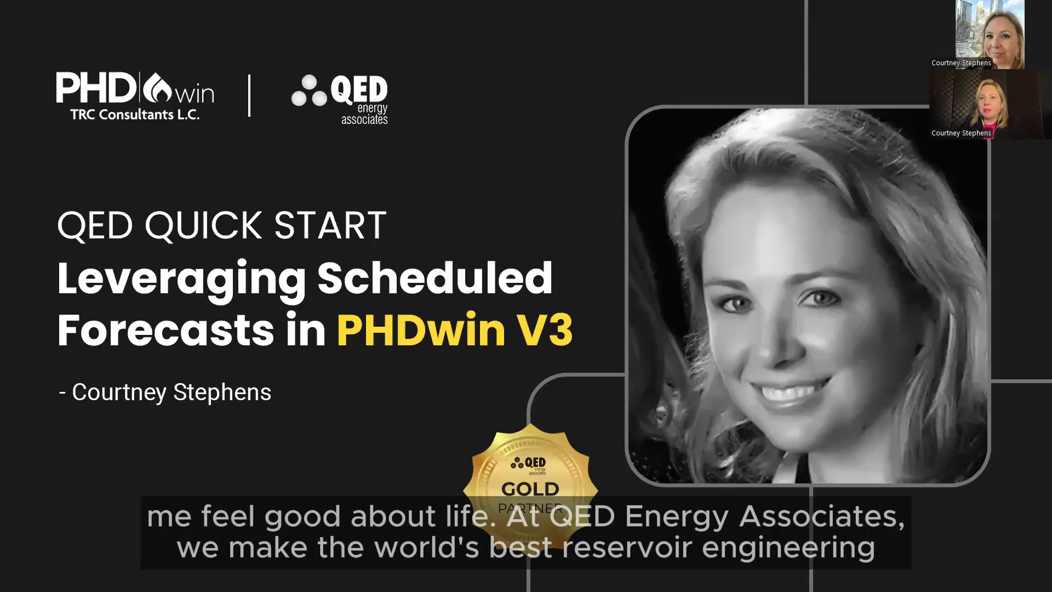
key(Right)
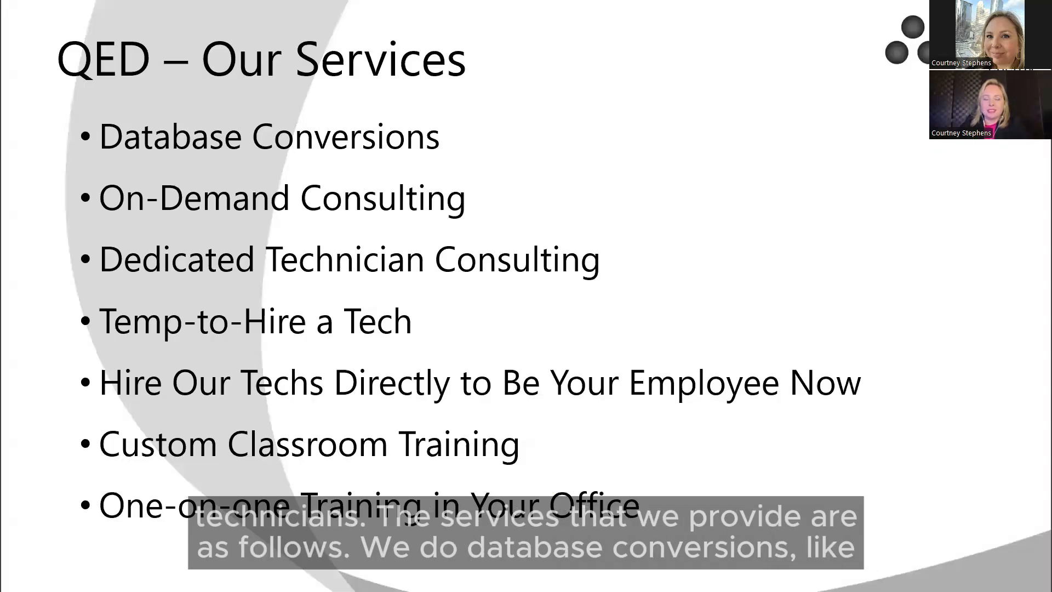